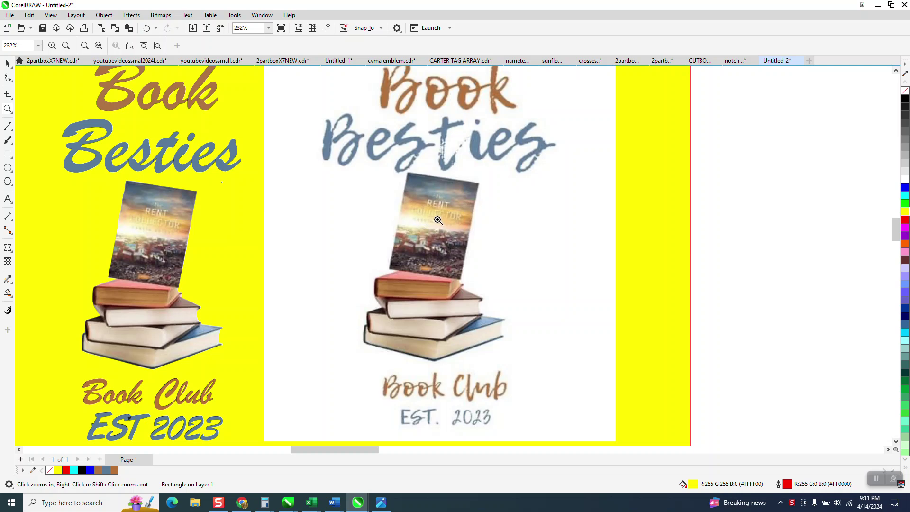
Zoom in to inspect the logo's Besties lettering, book cover and Book Club 2023 text
{"action": "scroll", "coordinate": [438, 221], "scroll_direction": "down", "scroll_amount": 1}
{"action": "left_click_drag", "start_coordinate": [370, 126], "coordinate": [619, 202]}
{"action": "scroll", "coordinate": [617, 203], "scroll_direction": "down", "scroll_amount": 2}
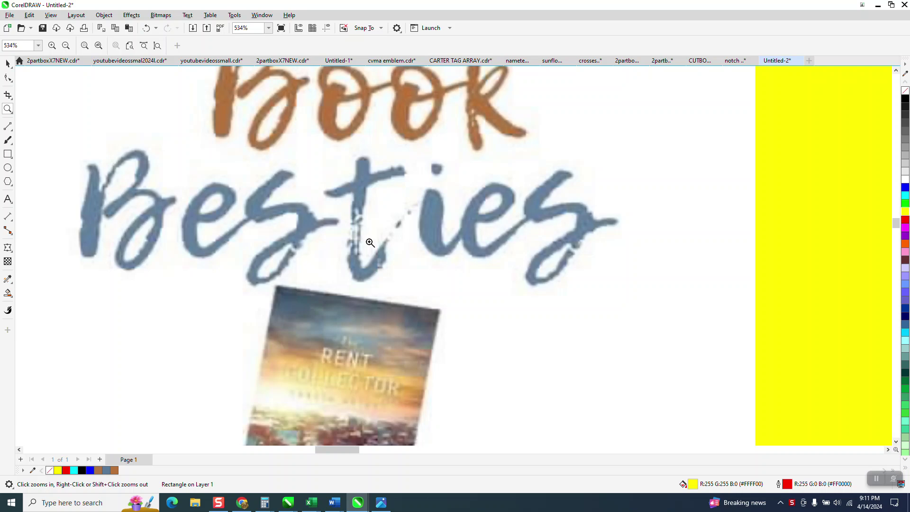
{"action": "scroll", "coordinate": [370, 243], "scroll_direction": "down", "scroll_amount": 3}
{"action": "scroll", "coordinate": [372, 238], "scroll_direction": "down", "scroll_amount": 1}
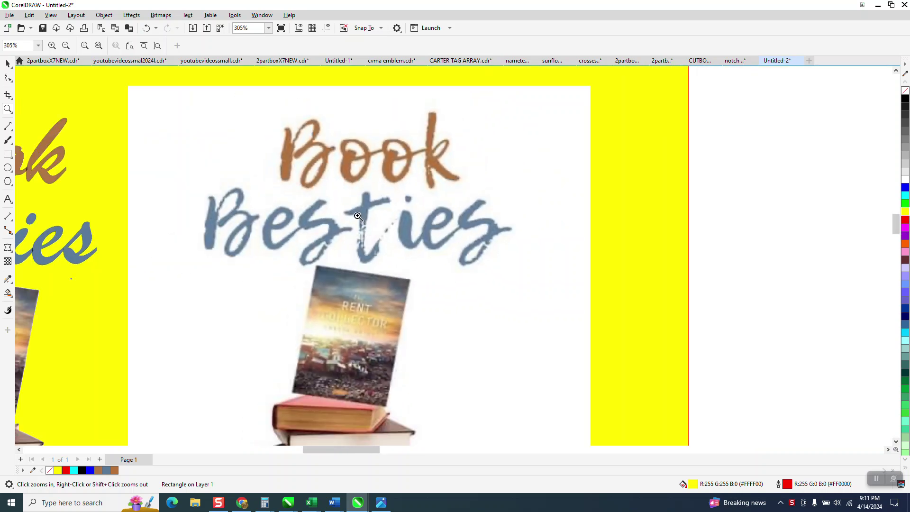
{"action": "scroll", "coordinate": [361, 219], "scroll_direction": "down", "scroll_amount": 6}
{"action": "left_click_drag", "start_coordinate": [403, 389], "coordinate": [404, 389]}
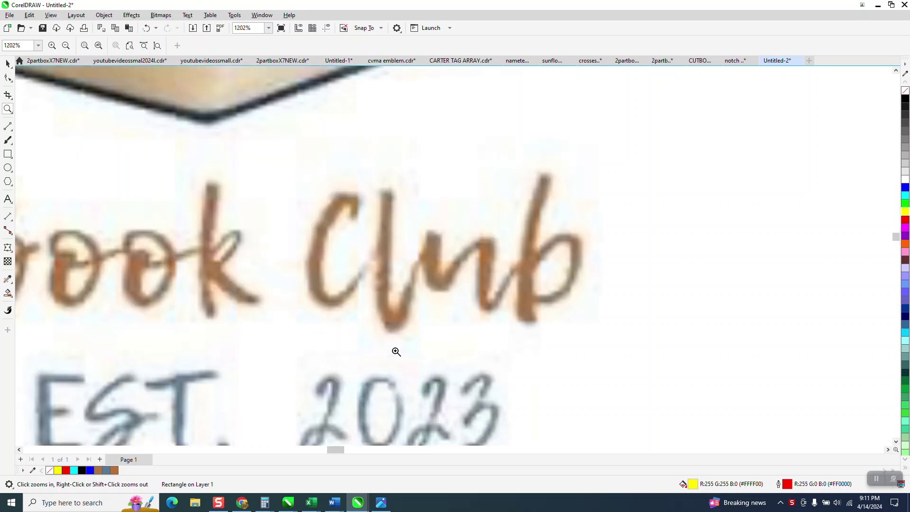
{"action": "scroll", "coordinate": [433, 262], "scroll_direction": "down", "scroll_amount": 2}
{"action": "scroll", "coordinate": [433, 262], "scroll_direction": "down", "scroll_amount": 10}
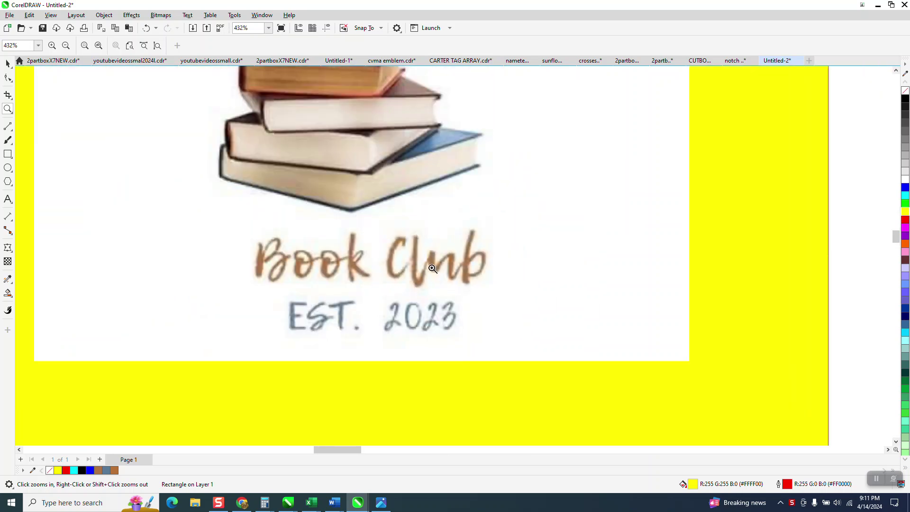
{"action": "scroll", "coordinate": [425, 288], "scroll_direction": "down", "scroll_amount": 2}
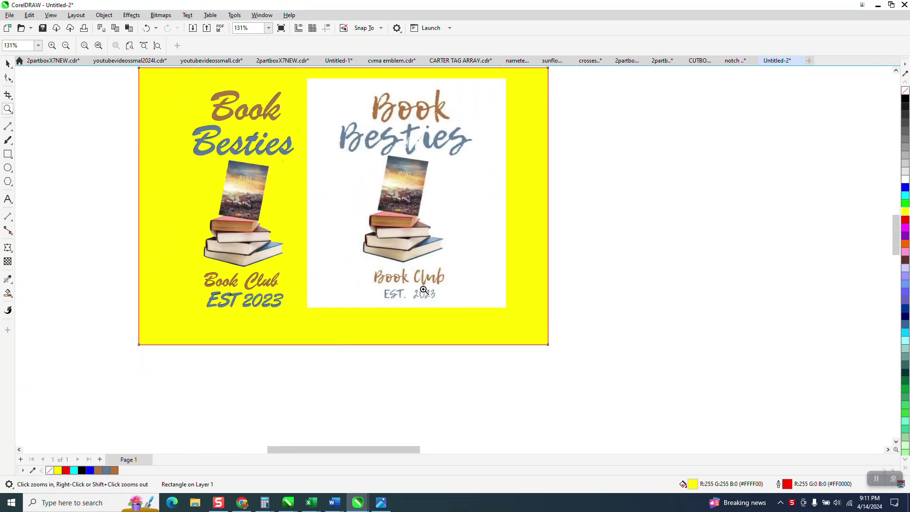
Stretch the yellow background rectangle wider to the right
{"action": "left_click", "coordinate": [7, 63]}
{"action": "left_click", "coordinate": [421, 174]}
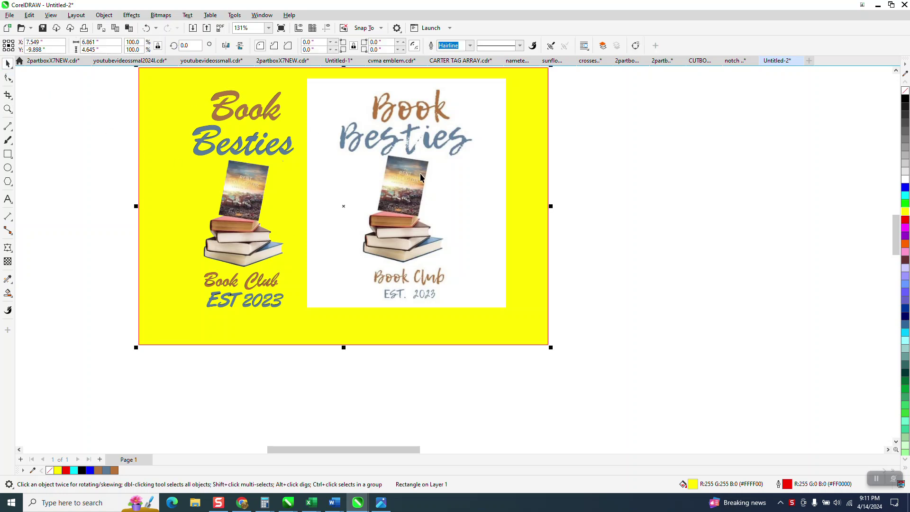
{"action": "left_click", "coordinate": [545, 190]}
{"action": "left_click_drag", "start_coordinate": [552, 206], "coordinate": [847, 206]}
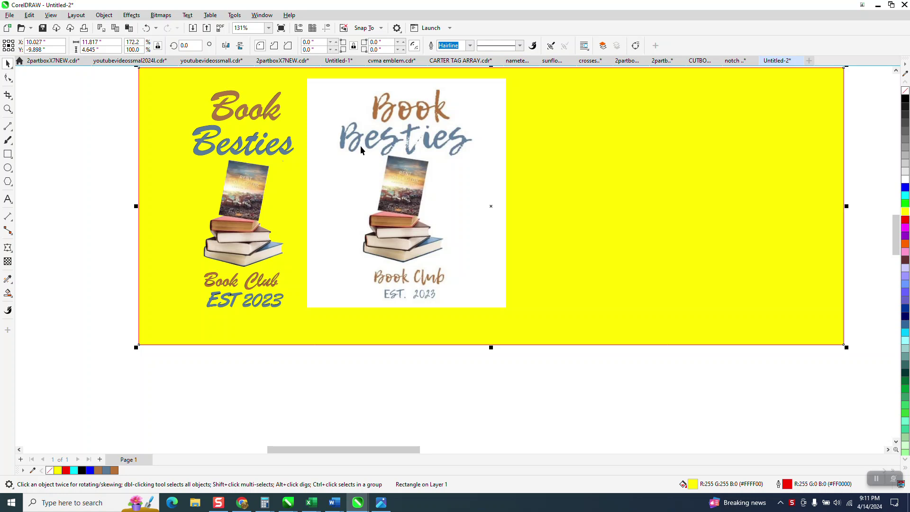
Crop the Book Besties logo bitmap down to just the book stack, dropping the lettering
{"action": "left_click", "coordinate": [410, 185]}
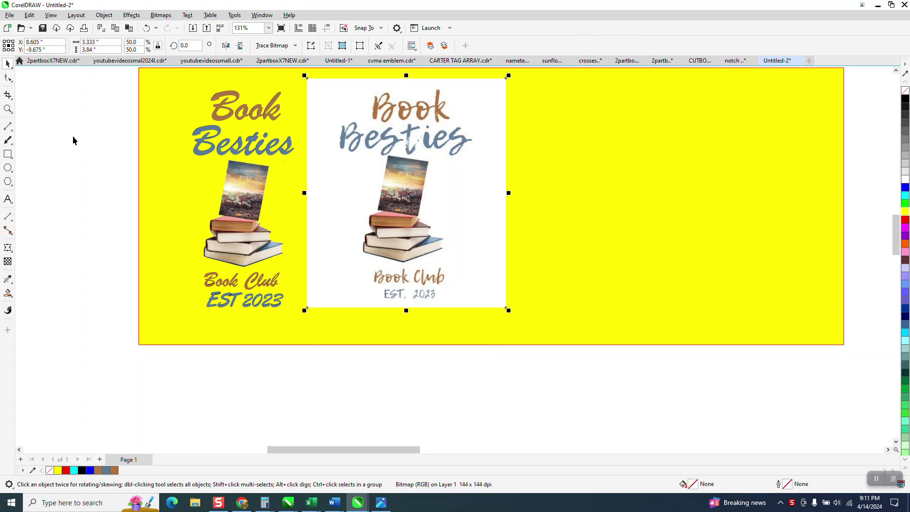
{"action": "left_click", "coordinate": [7, 110]}
{"action": "left_click_drag", "start_coordinate": [328, 132], "coordinate": [452, 262]}
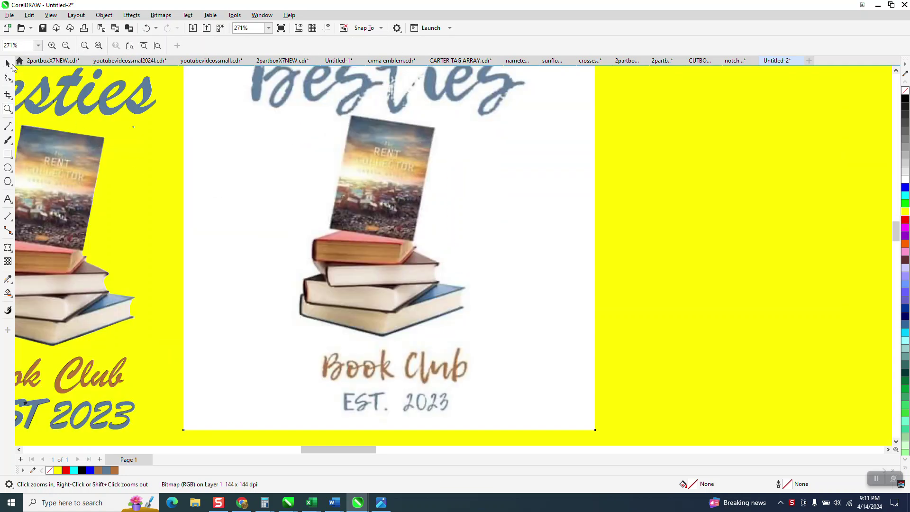
{"action": "left_click", "coordinate": [8, 64]}
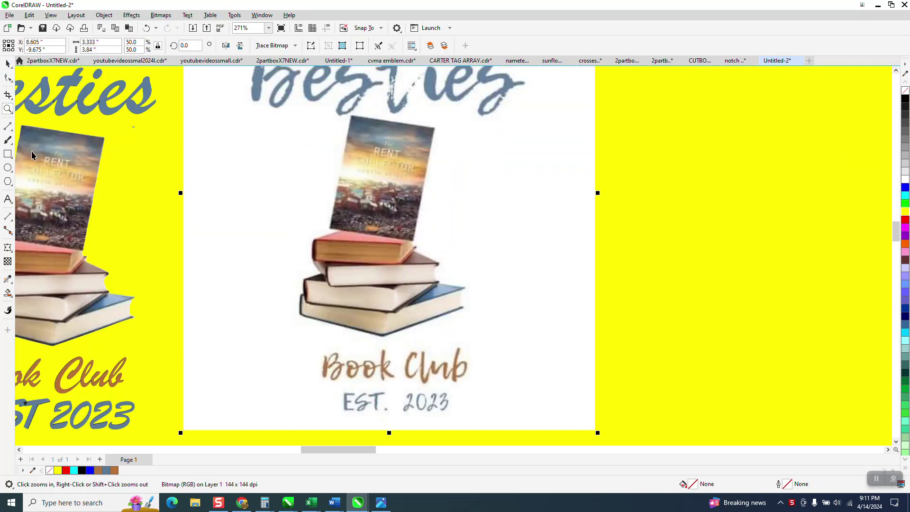
{"action": "left_click", "coordinate": [10, 98]}
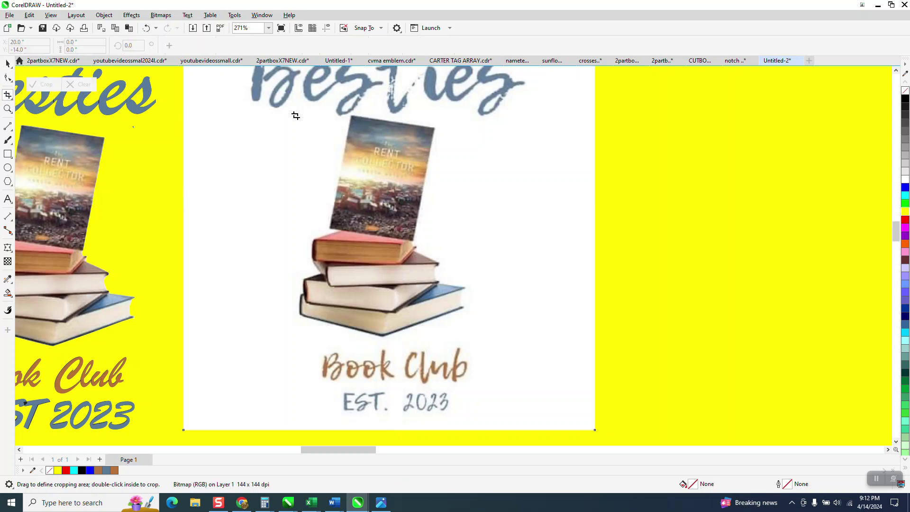
{"action": "left_click_drag", "start_coordinate": [289, 113], "coordinate": [489, 340]}
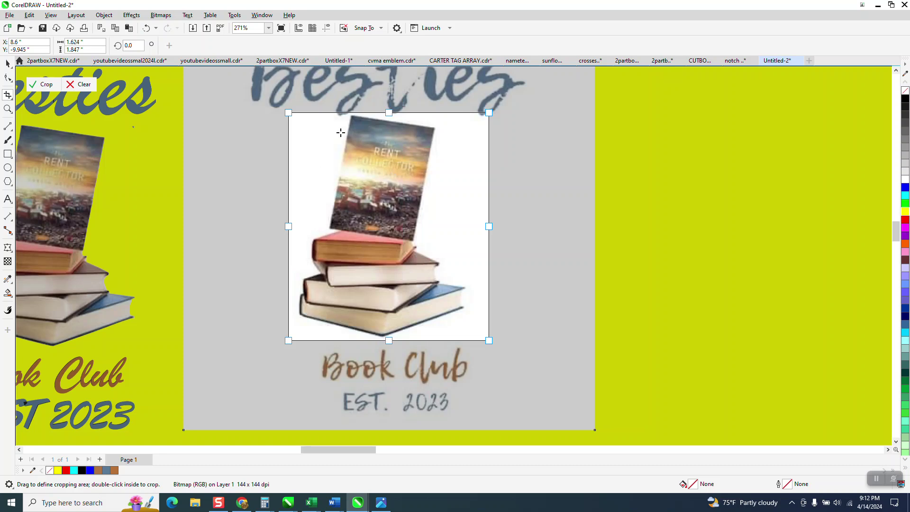
{"action": "left_click", "coordinate": [46, 86]}
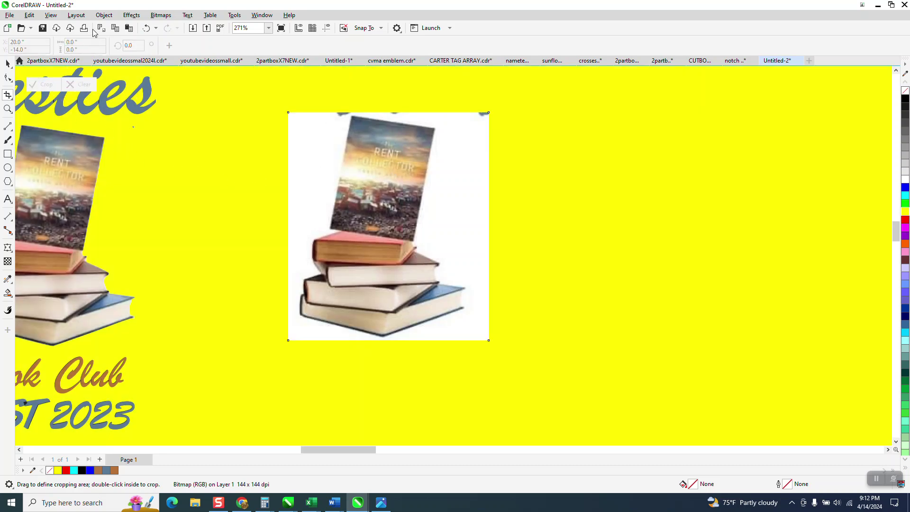
Outline Trace the cropped bitmap with background removed, producing 155 vector objects in 17 colours
{"action": "left_click", "coordinate": [104, 15]}
{"action": "mouse_move", "coordinate": [137, 178]}
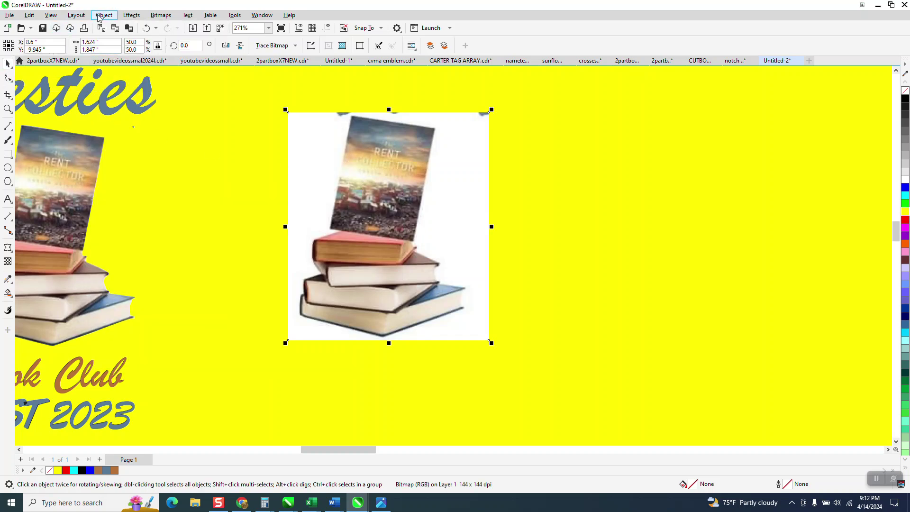
{"action": "left_click", "coordinate": [103, 14]}
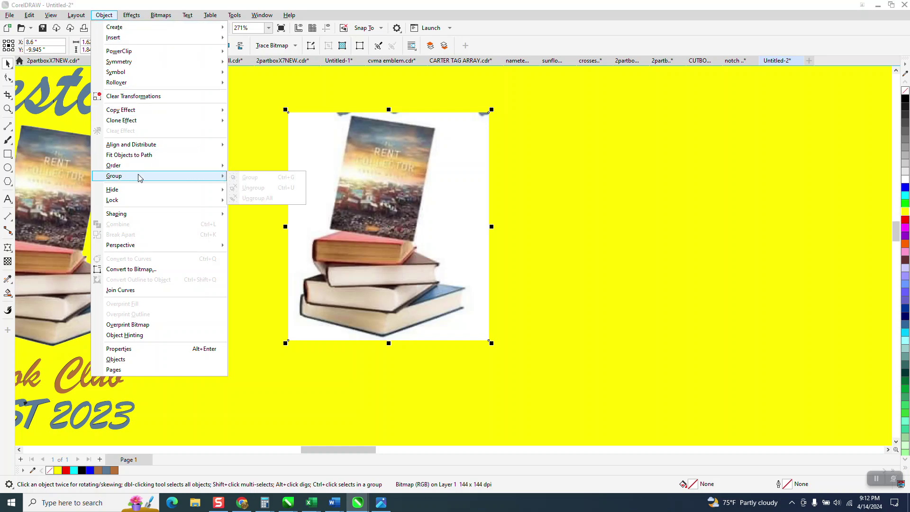
{"action": "left_click", "coordinate": [4, 75]}
{"action": "scroll", "coordinate": [297, 186], "scroll_direction": "down", "scroll_amount": 1}
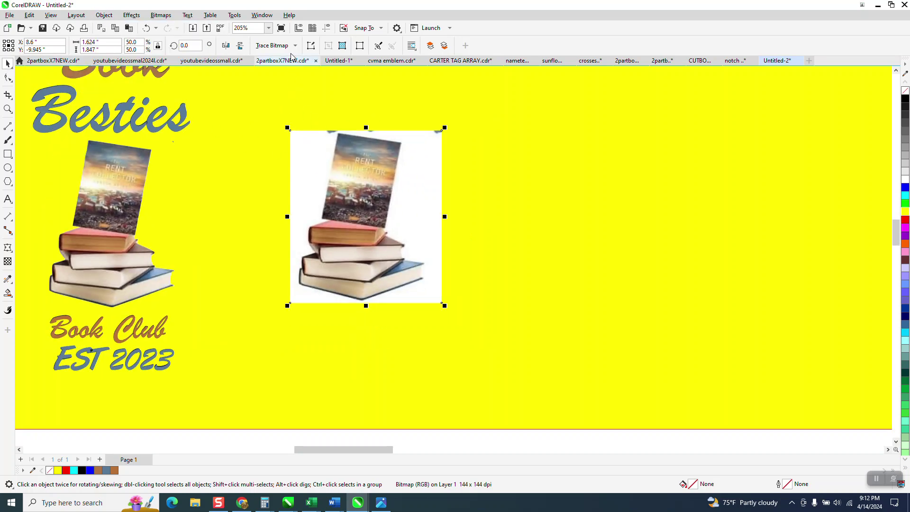
{"action": "left_click", "coordinate": [274, 45]}
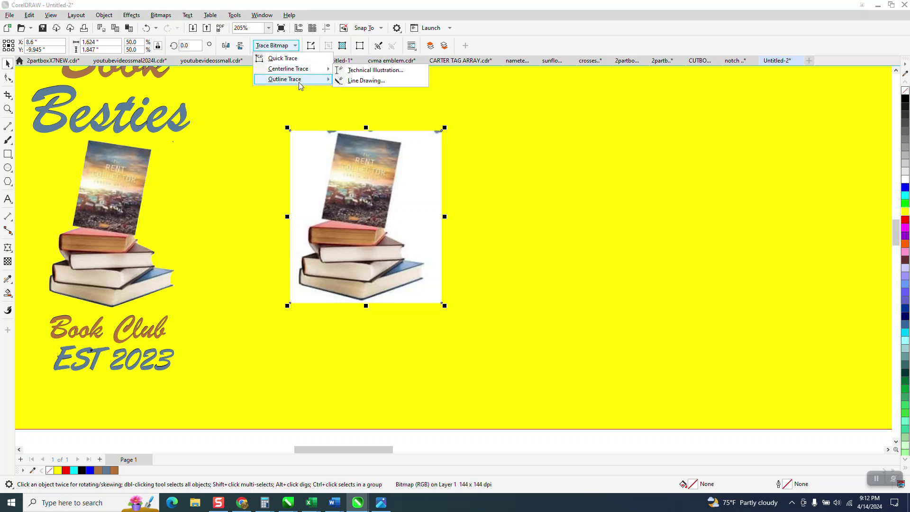
{"action": "mouse_move", "coordinate": [303, 80]}
{"action": "left_click", "coordinate": [353, 111]}
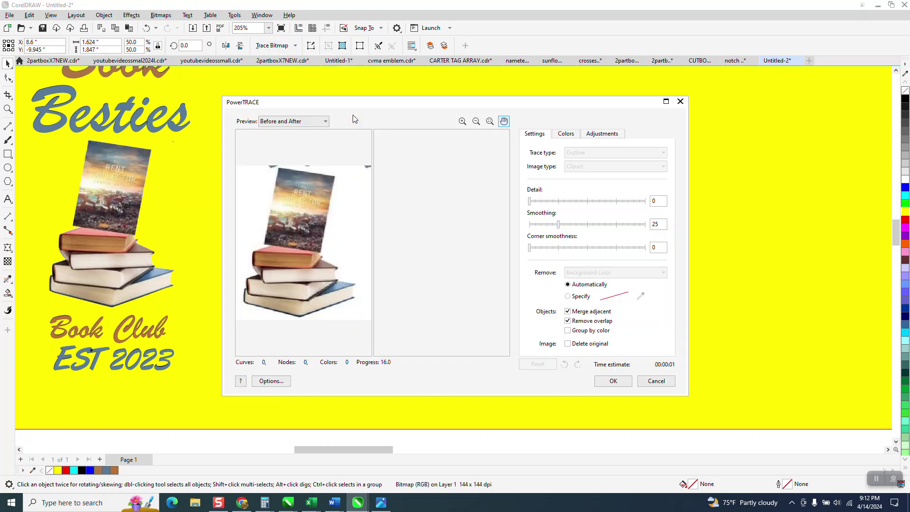
{"action": "left_click", "coordinate": [612, 381]}
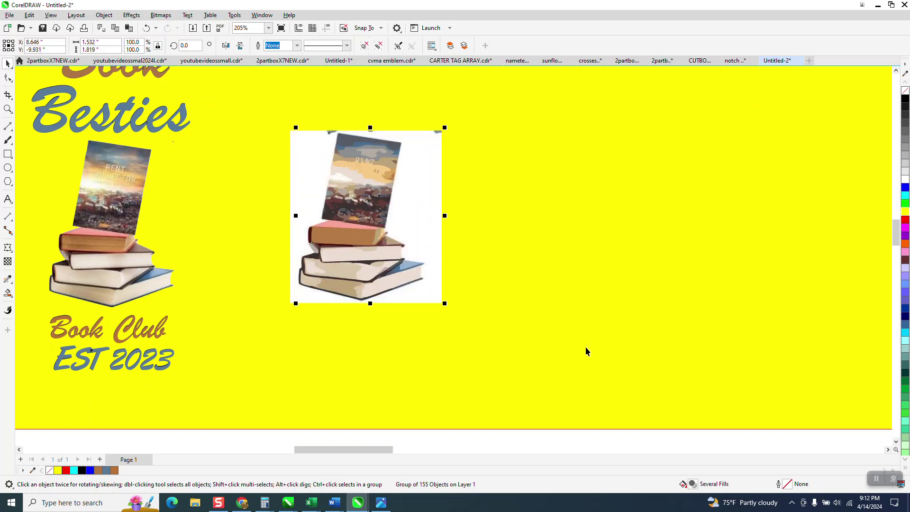
Shift the traced group 4 inches right and ungroup it into separate pieces
{"action": "key", "text": "Right"}
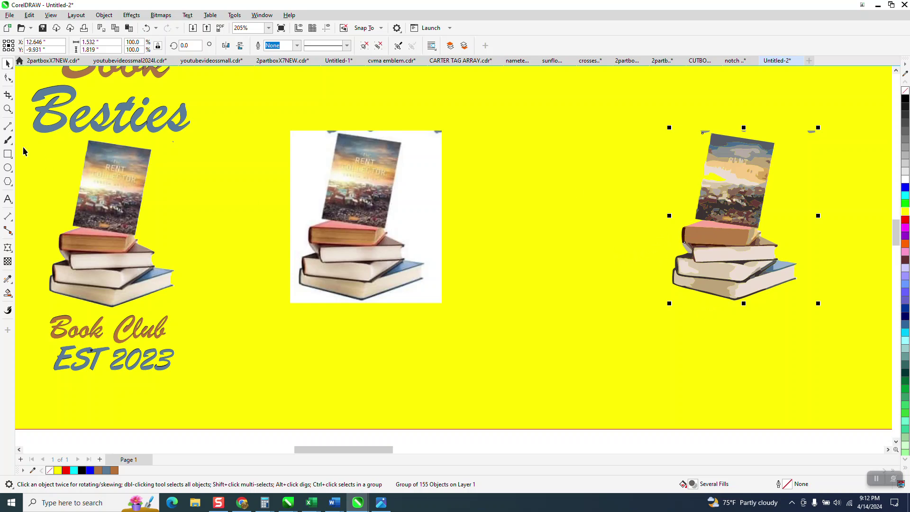
{"action": "left_click", "coordinate": [8, 110]}
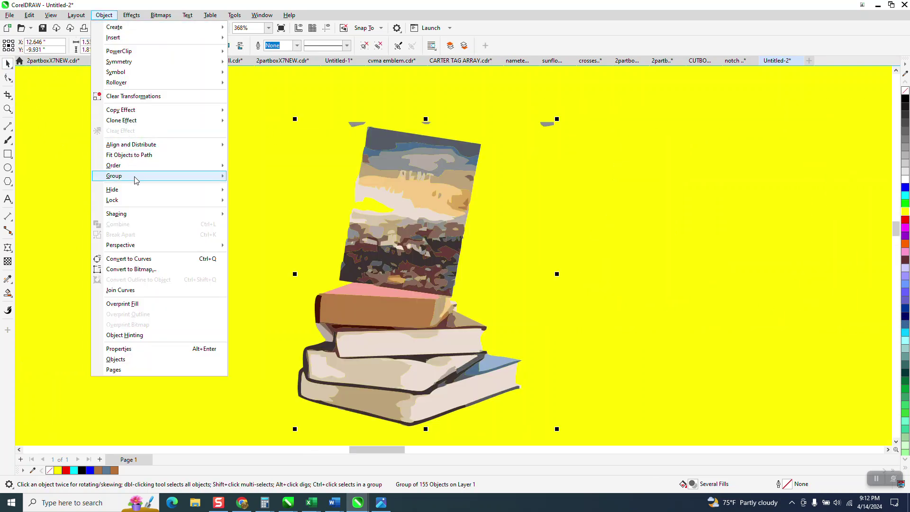
{"action": "mouse_move", "coordinate": [136, 179]}
{"action": "left_click", "coordinate": [260, 183]}
Delete the three stray grey shards above the book cover
{"action": "left_click", "coordinate": [352, 125]}
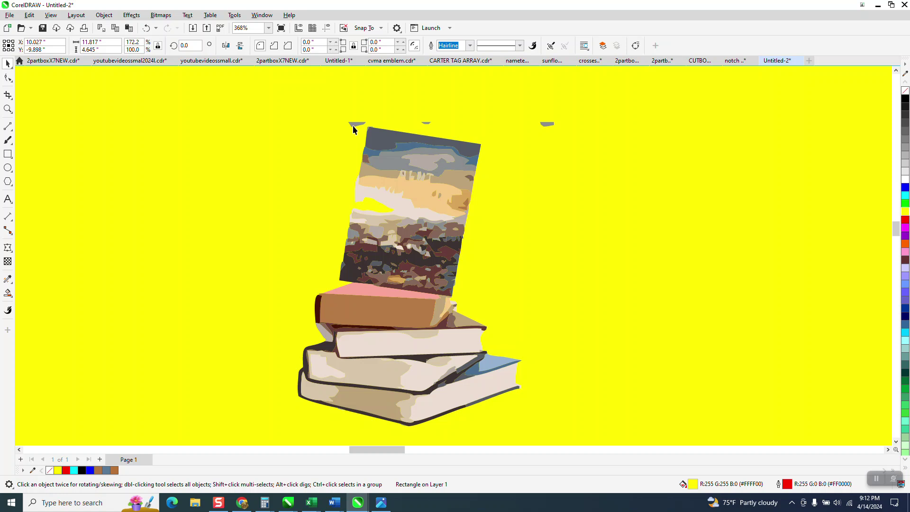
{"action": "left_click", "coordinate": [352, 125]}
{"action": "key", "text": "Delete"}
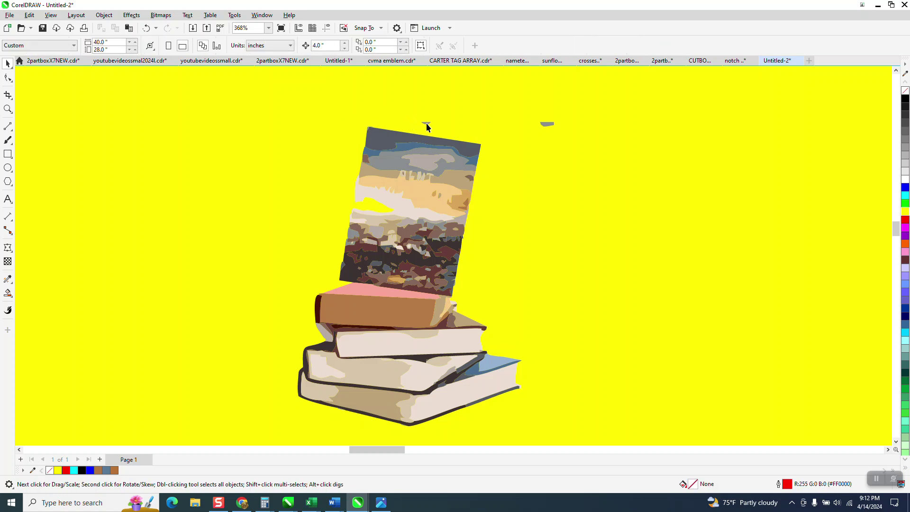
{"action": "left_click", "coordinate": [426, 123]}
{"action": "key", "text": "Delete"}
{"action": "left_click", "coordinate": [548, 124]}
{"action": "key", "text": "Delete"}
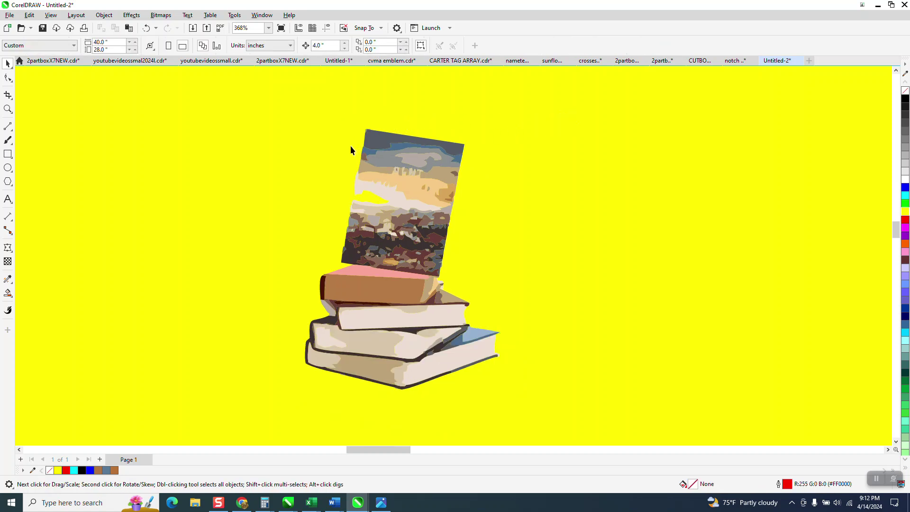
{"action": "scroll", "coordinate": [351, 150], "scroll_direction": "down", "scroll_amount": 1}
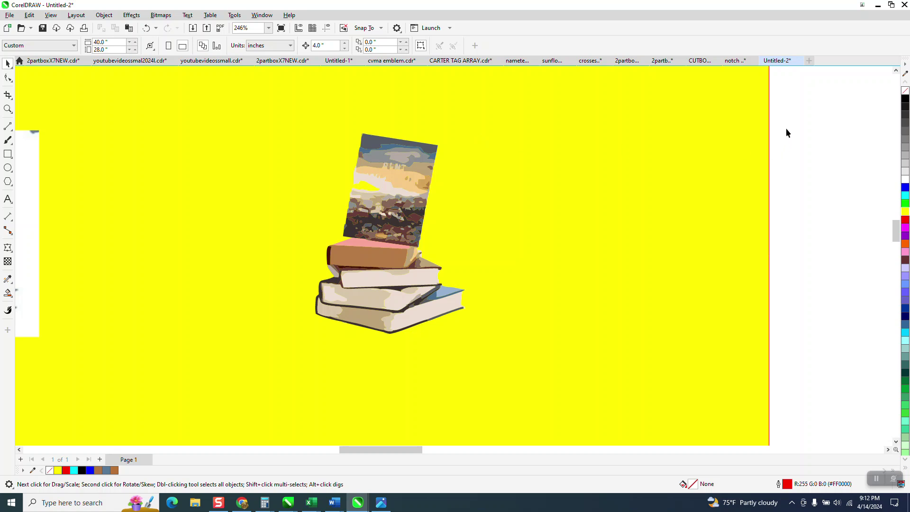
Marquee-select all traced pieces and make a Boundary silhouette curve around them
{"action": "left_click_drag", "start_coordinate": [792, 109], "coordinate": [251, 362]}
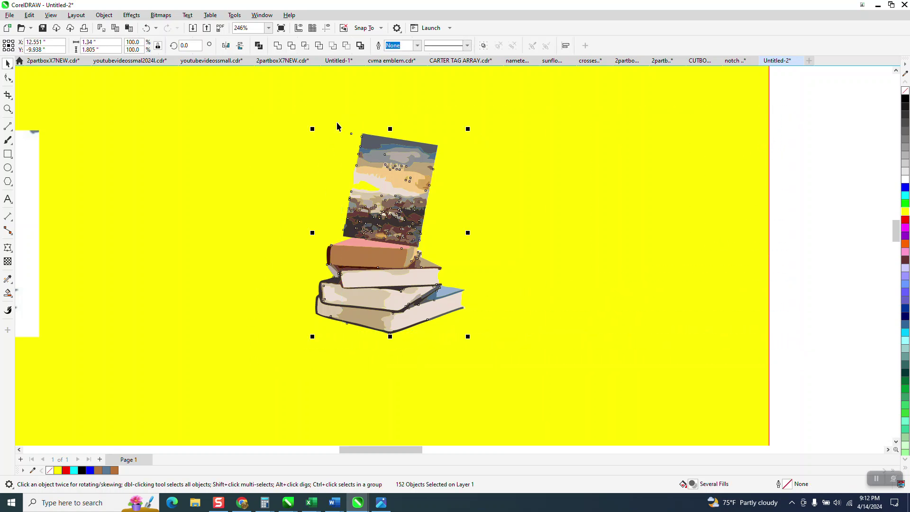
{"action": "left_click", "coordinate": [360, 45]}
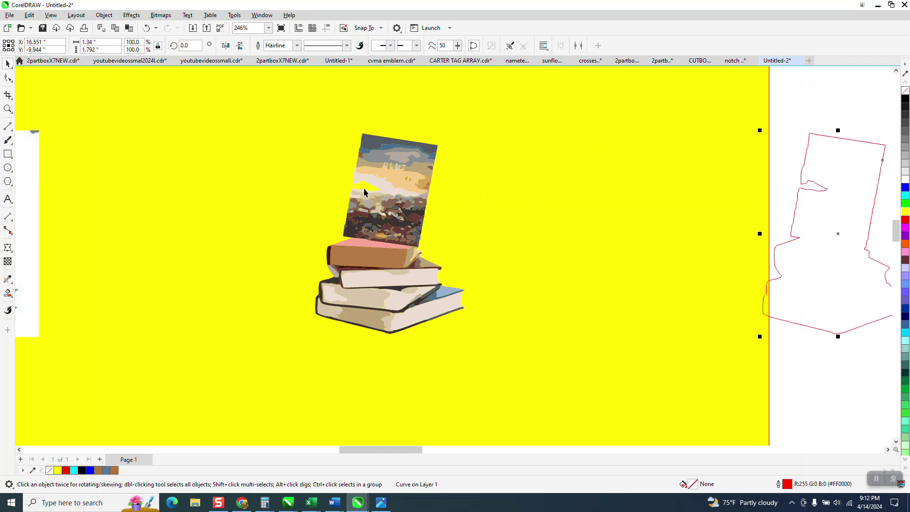
{"action": "scroll", "coordinate": [346, 207], "scroll_direction": "down", "scroll_amount": 2}
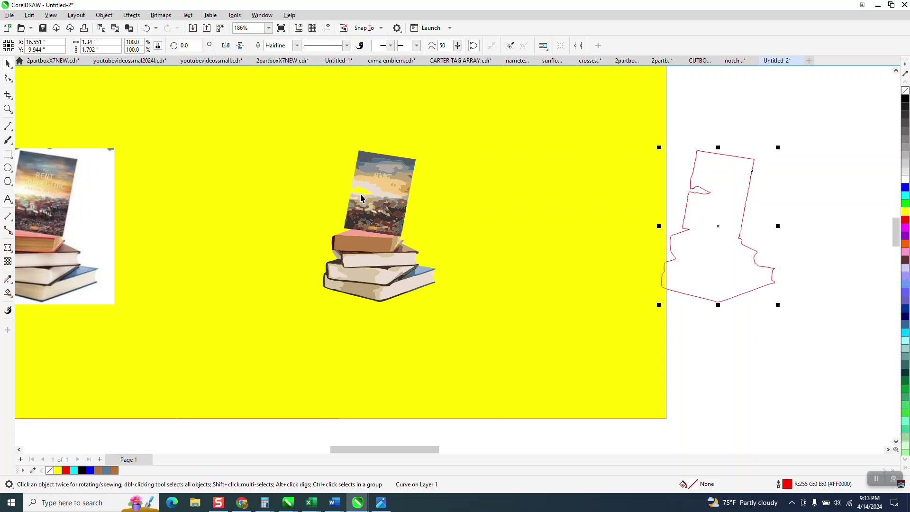
{"action": "left_click", "coordinate": [8, 109]}
{"action": "left_click_drag", "start_coordinate": [670, 139], "coordinate": [816, 327]}
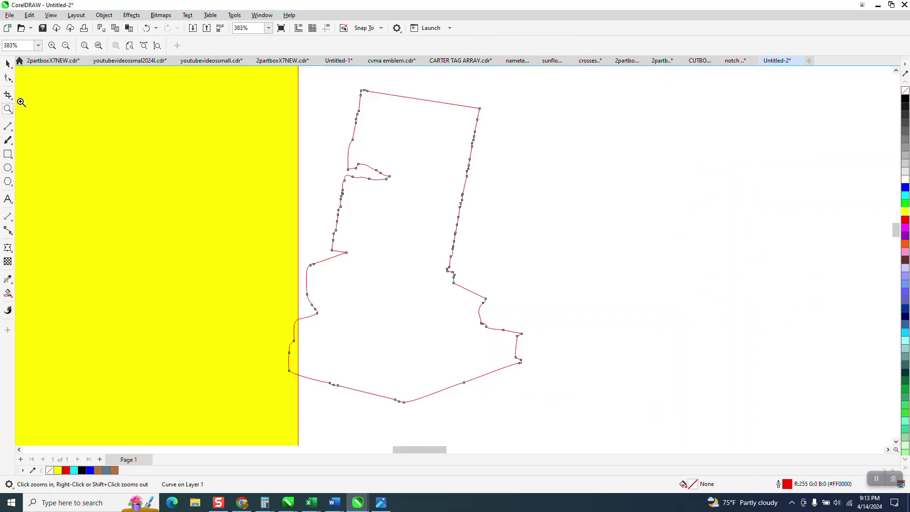
Draw a straight 2-Point Line along the cover's left edge
{"action": "left_click", "coordinate": [8, 127]}
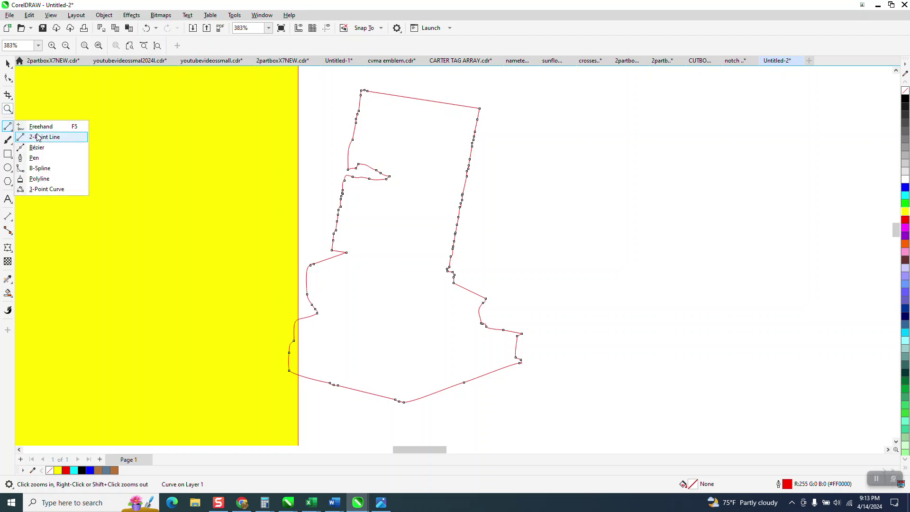
{"action": "left_click", "coordinate": [39, 137]}
{"action": "left_click_drag", "start_coordinate": [363, 90], "coordinate": [332, 250]}
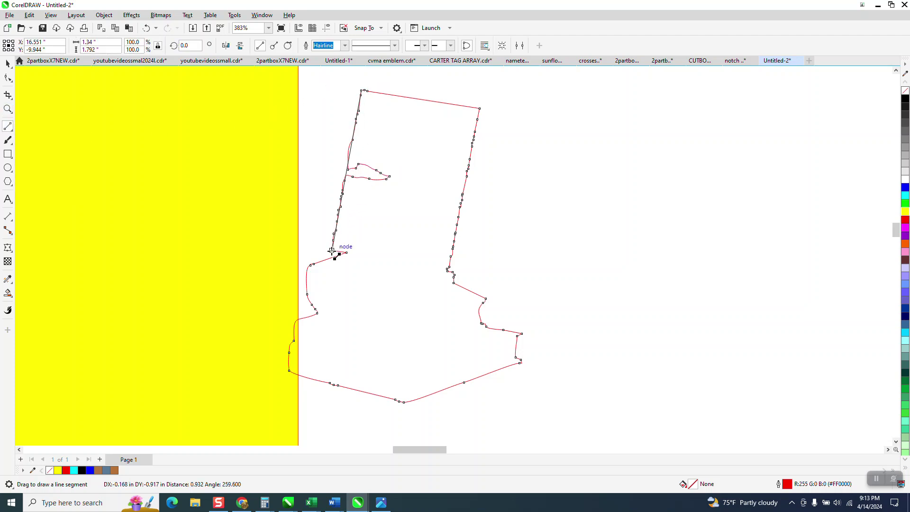
Remove the small flag-shaped loop from the outline with Virtual Segment Delete
{"action": "left_click", "coordinate": [12, 100]}
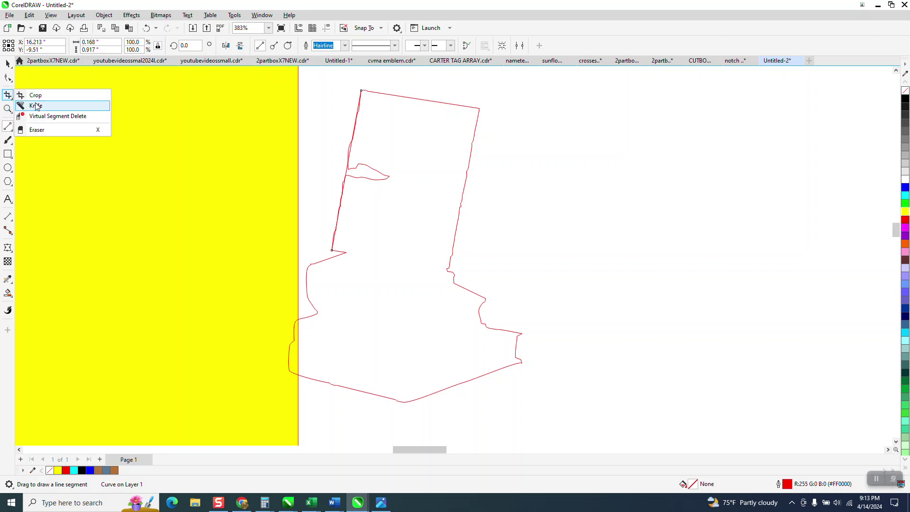
{"action": "left_click", "coordinate": [33, 105]}
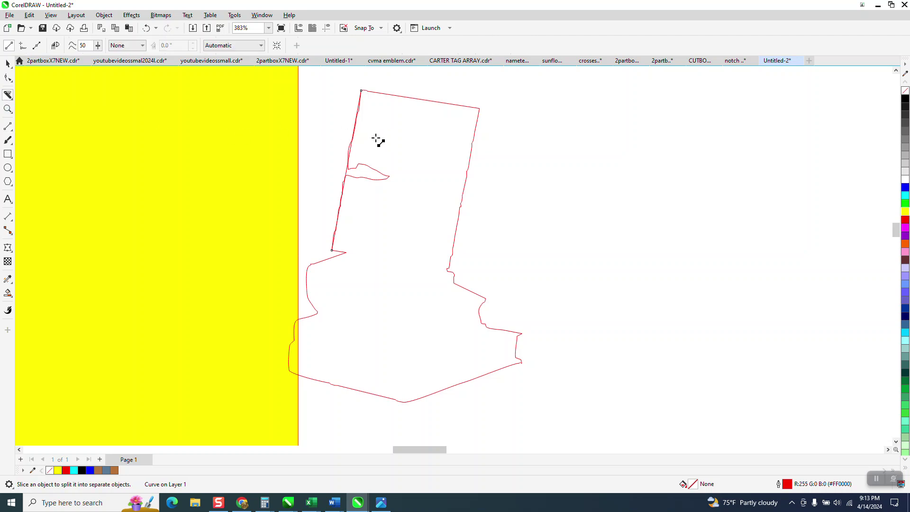
{"action": "left_click", "coordinate": [12, 98]}
{"action": "left_click", "coordinate": [43, 117]}
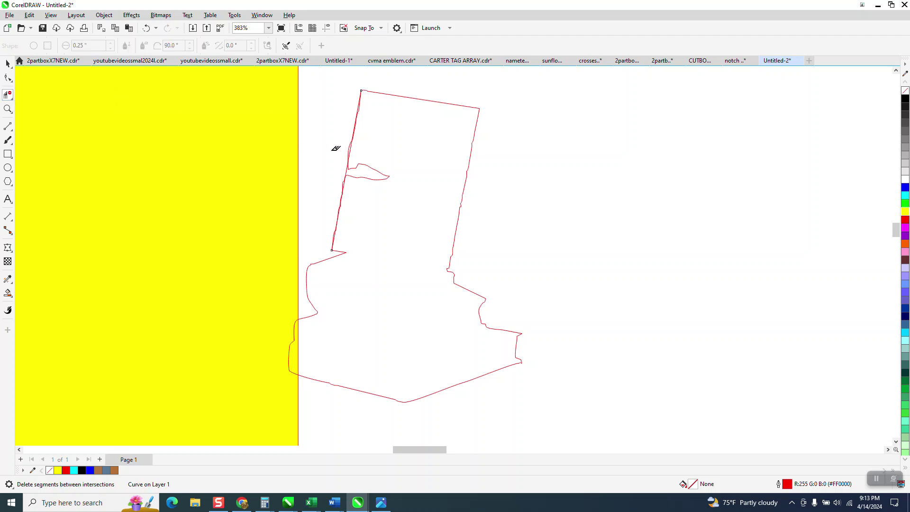
{"action": "left_click", "coordinate": [350, 177]}
Nudge the yellow page slightly left and Smart Fill the book-stack outline with RGB blue
{"action": "key", "text": "space"}
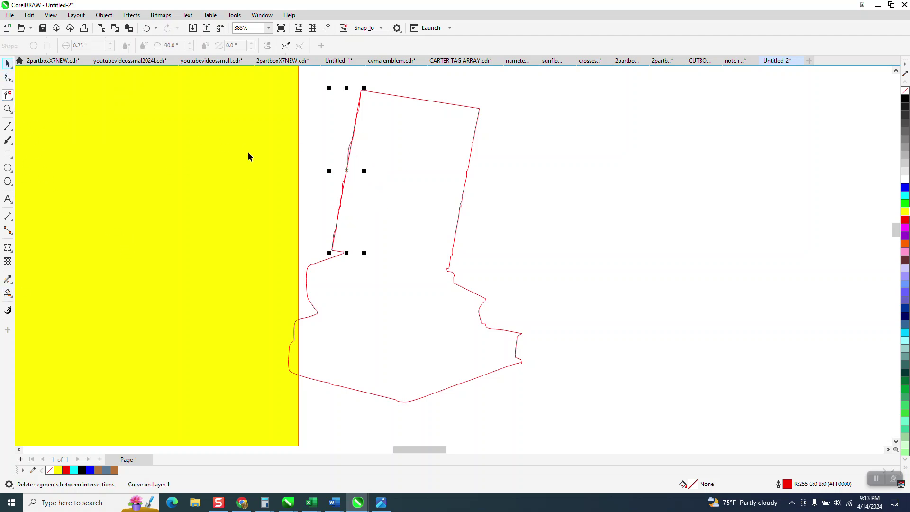
{"action": "left_click_drag", "start_coordinate": [253, 154], "coordinate": [237, 163]}
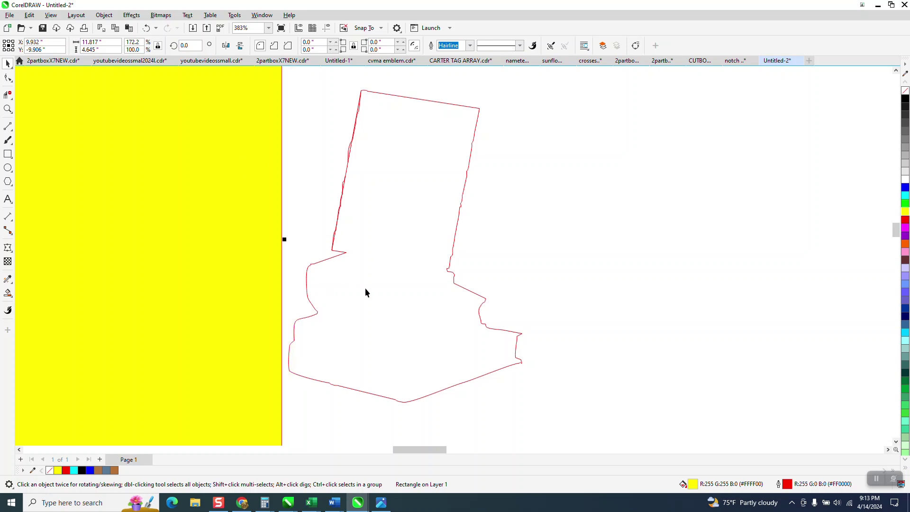
{"action": "left_click", "coordinate": [8, 293]}
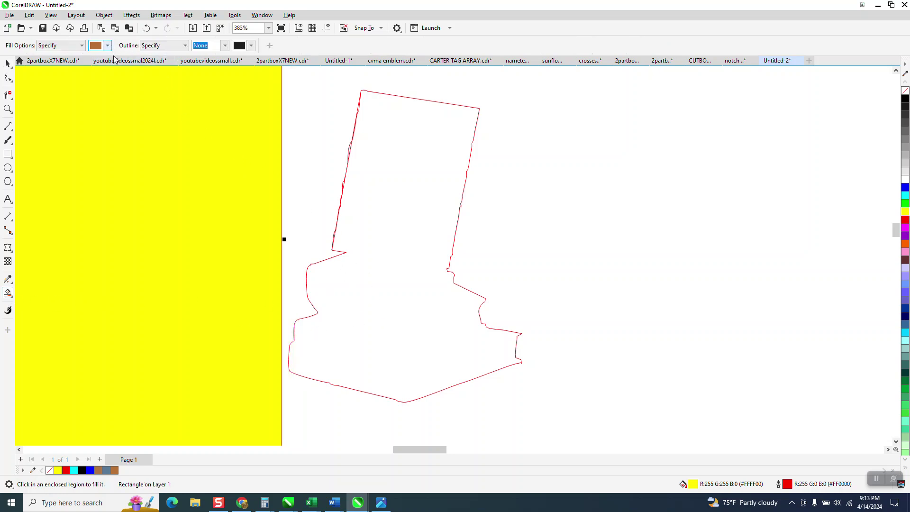
{"action": "left_click", "coordinate": [108, 45]}
{"action": "left_click", "coordinate": [126, 65]}
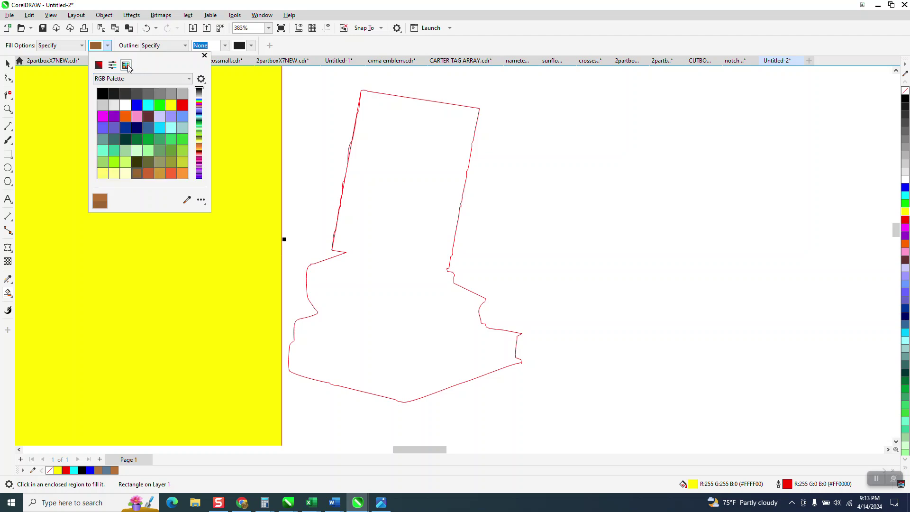
{"action": "left_click", "coordinate": [138, 105]}
{"action": "left_click", "coordinate": [388, 148]}
{"action": "left_click", "coordinate": [426, 145]}
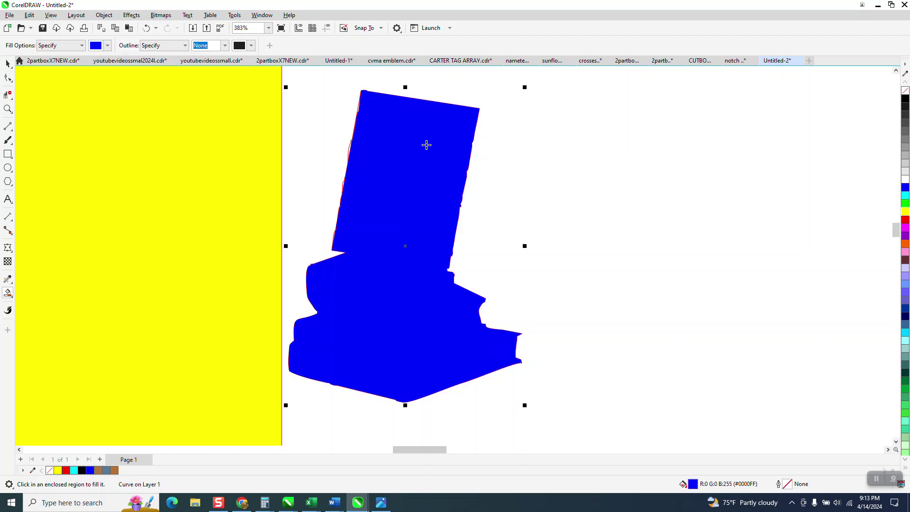
Nudge the blue silhouette onto the second book image on the page
{"action": "scroll", "coordinate": [427, 145], "scroll_direction": "down", "scroll_amount": 1}
{"action": "key", "text": "shift+Right"}
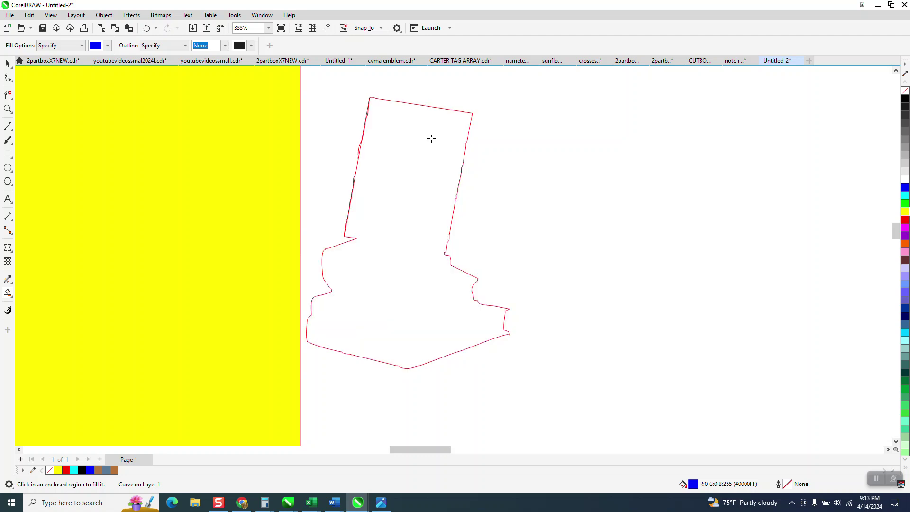
{"action": "scroll", "coordinate": [421, 142], "scroll_direction": "down", "scroll_amount": 6}
{"action": "scroll", "coordinate": [506, 157], "scroll_direction": "down", "scroll_amount": 2}
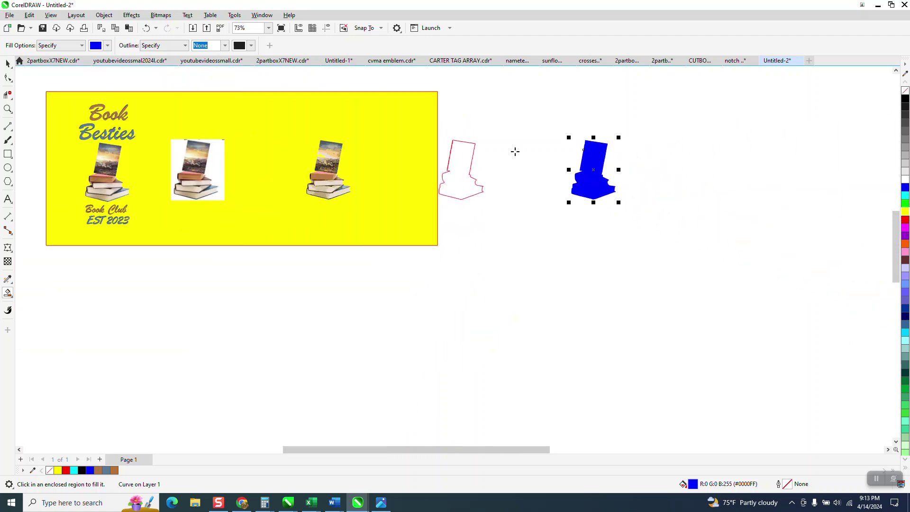
{"action": "key", "text": "shift+Left"}
{"action": "key", "text": "shift+Left"}
{"action": "key", "text": "shift+Left"}
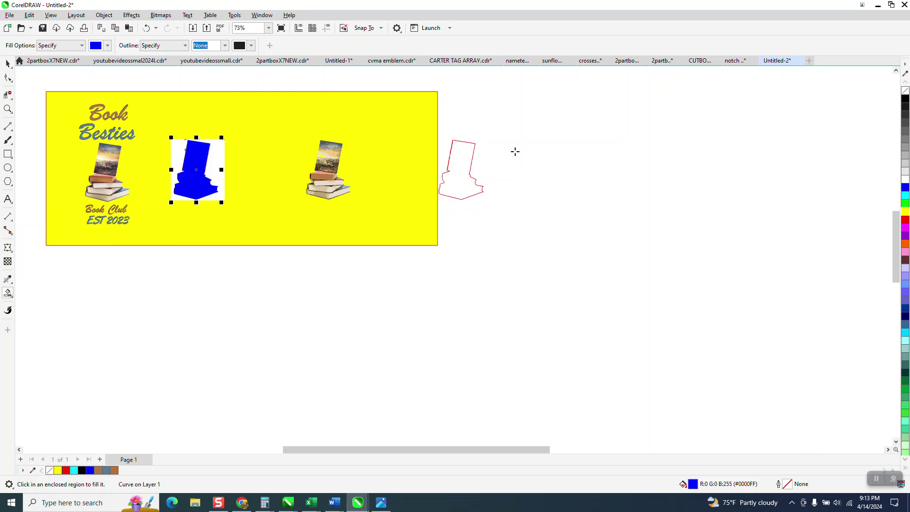
Select the bitmap behind the blue shape and move it down and 4 inches right
{"action": "left_click", "coordinate": [8, 63]}
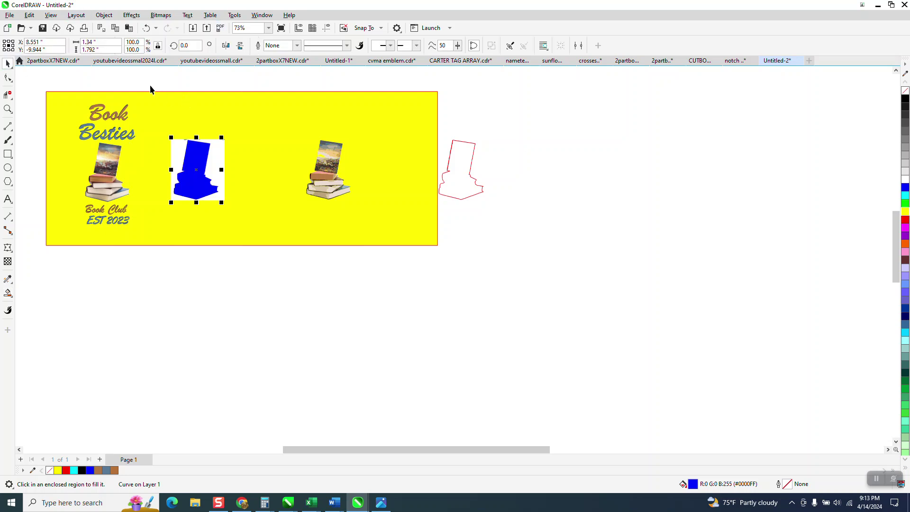
{"action": "left_click_drag", "start_coordinate": [149, 90], "coordinate": [252, 213]}
{"action": "key", "text": "Tab"}
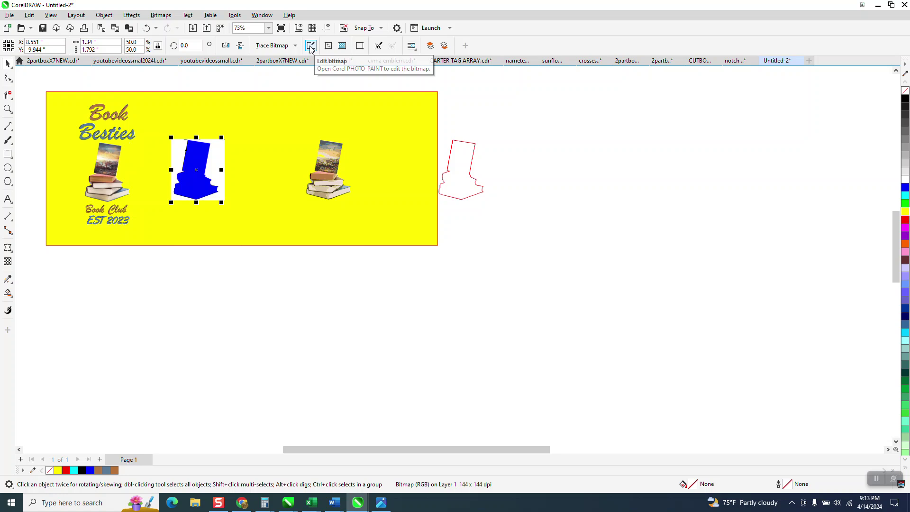
{"action": "key", "text": "Down"}
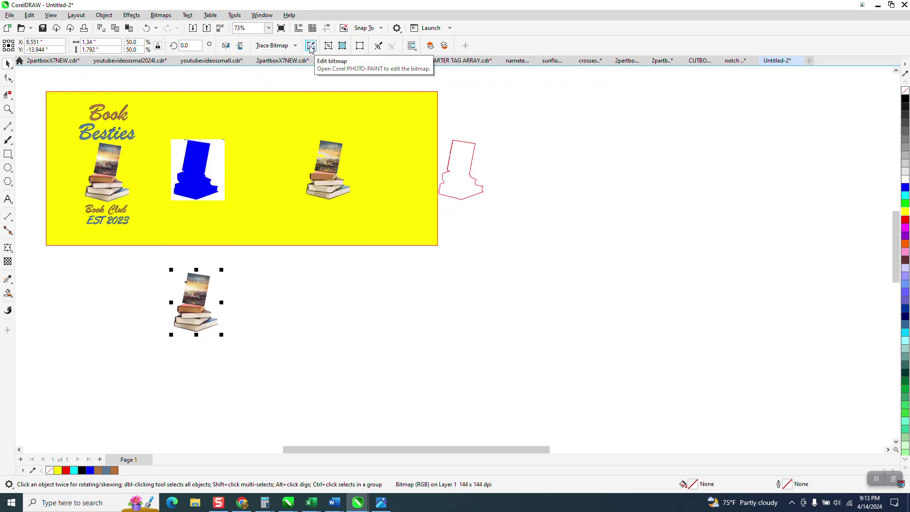
{"action": "key", "text": "Right"}
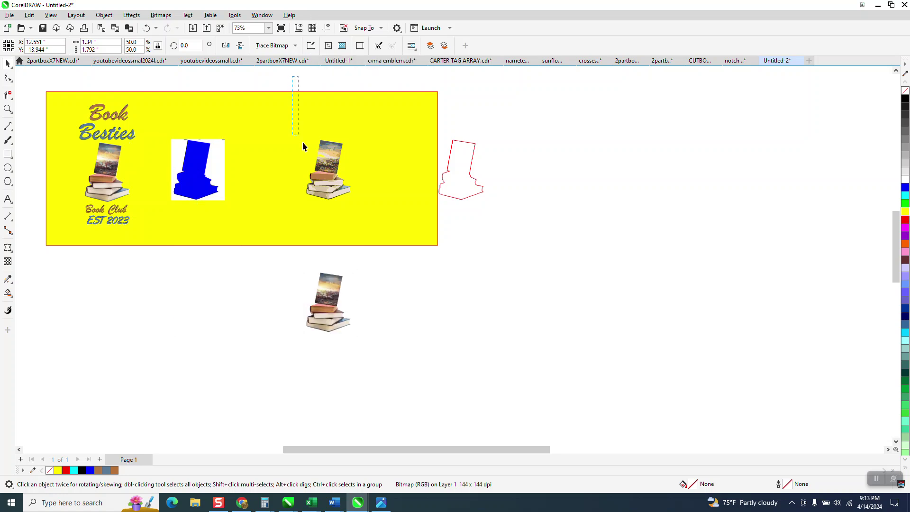
Delete the old third book-stack image and move the bitmap up onto the yellow page
{"action": "left_click_drag", "start_coordinate": [304, 146], "coordinate": [374, 203]}
{"action": "key", "text": "Delete"}
{"action": "left_click", "coordinate": [338, 286]}
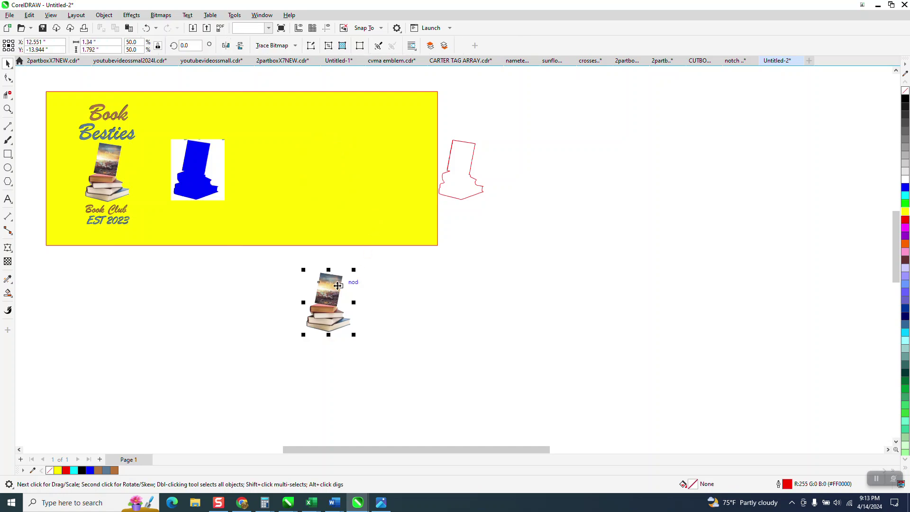
{"action": "key", "text": "Up"}
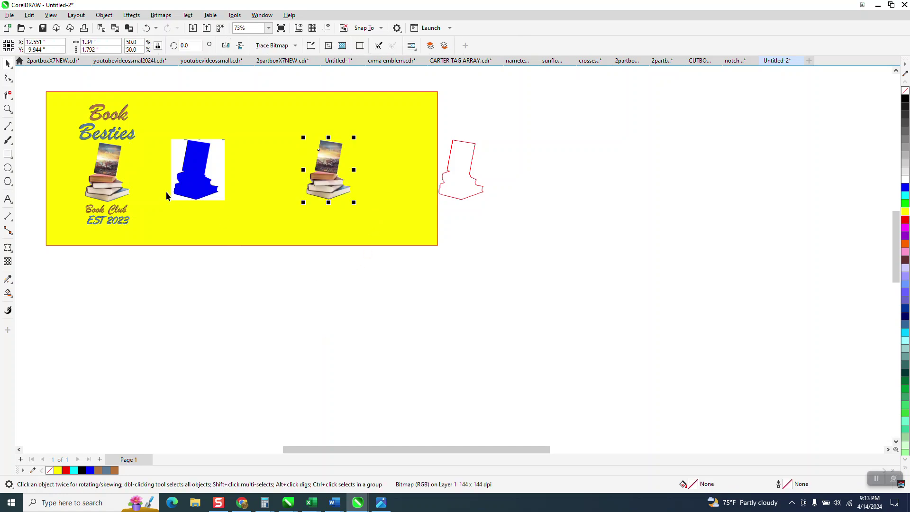
{"action": "left_click", "coordinate": [7, 109]}
Delete the extra outline nodes along the cover's right and left edges
{"action": "left_click_drag", "start_coordinate": [412, 204], "coordinate": [409, 204]}
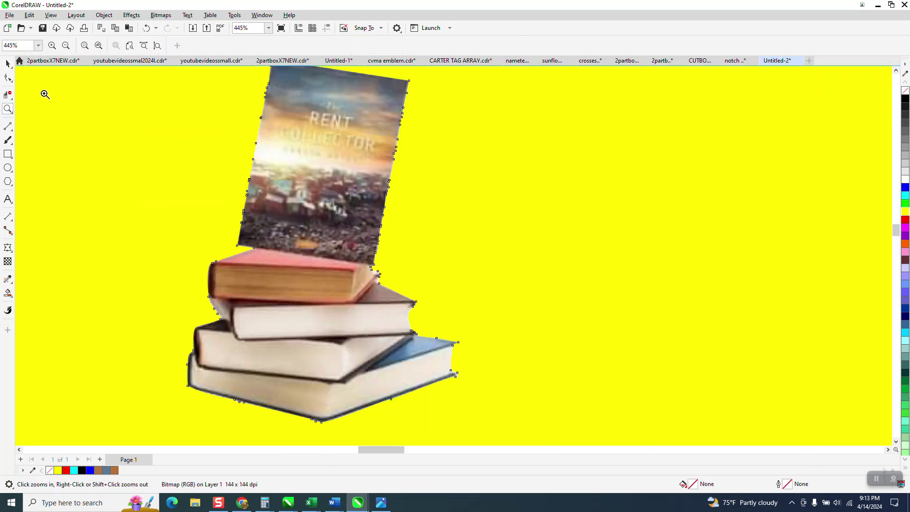
{"action": "left_click", "coordinate": [8, 63]}
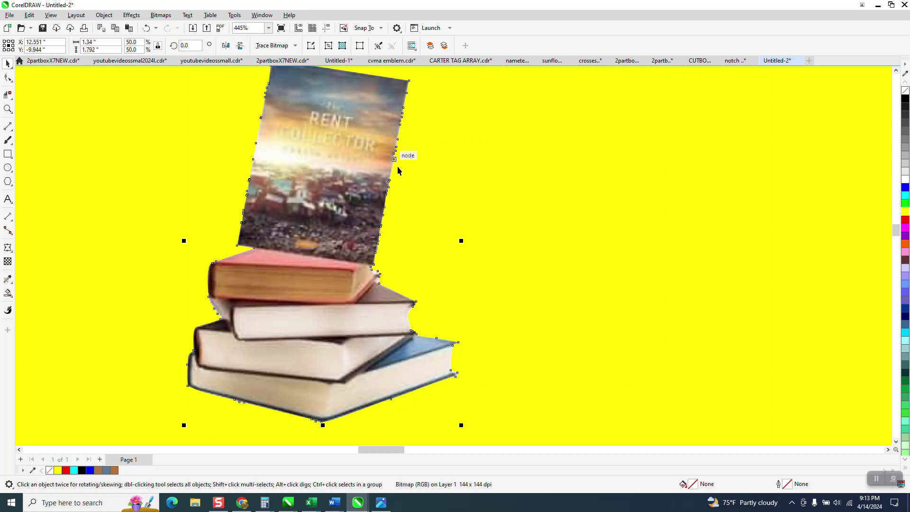
{"action": "left_click", "coordinate": [7, 109]}
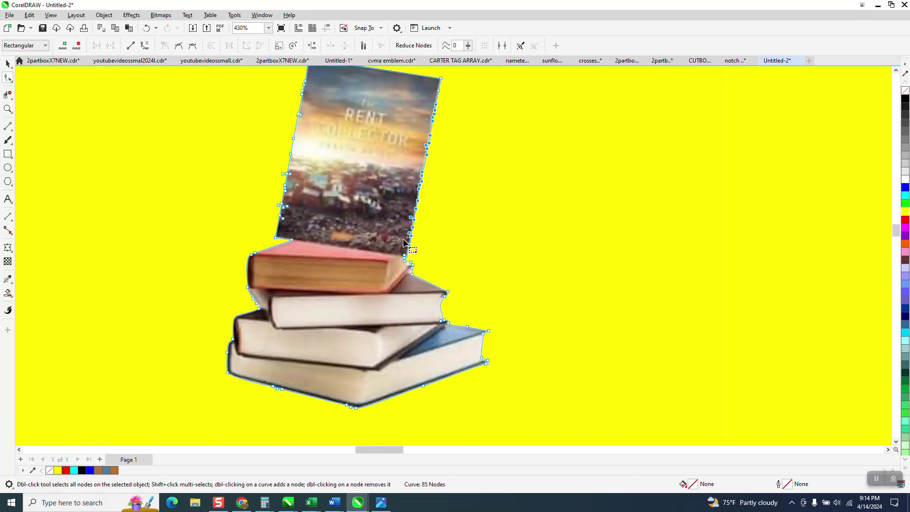
{"action": "key", "text": "Delete"}
{"action": "scroll", "coordinate": [329, 144], "scroll_direction": "down", "scroll_amount": 1}
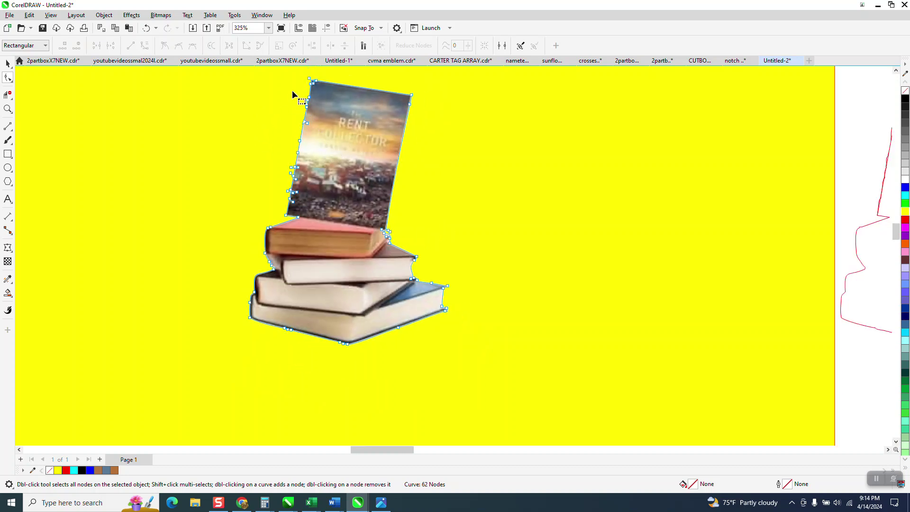
{"action": "left_click_drag", "start_coordinate": [286, 197], "coordinate": [287, 199]}
{"action": "key", "text": "Delete"}
Remove the top-left corner node, straighten the bottom-left segment, and delete the extra right-edge node
{"action": "left_click", "coordinate": [8, 109]}
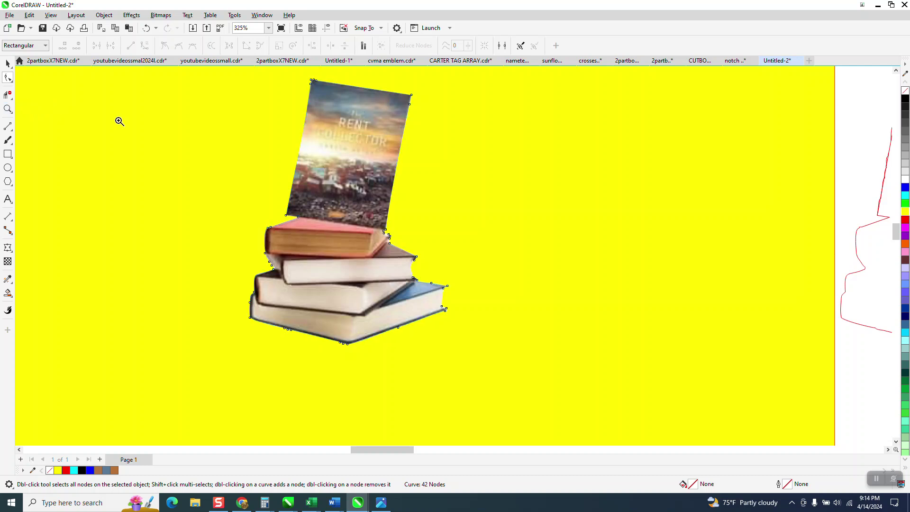
{"action": "left_click_drag", "start_coordinate": [301, 77], "coordinate": [463, 229]}
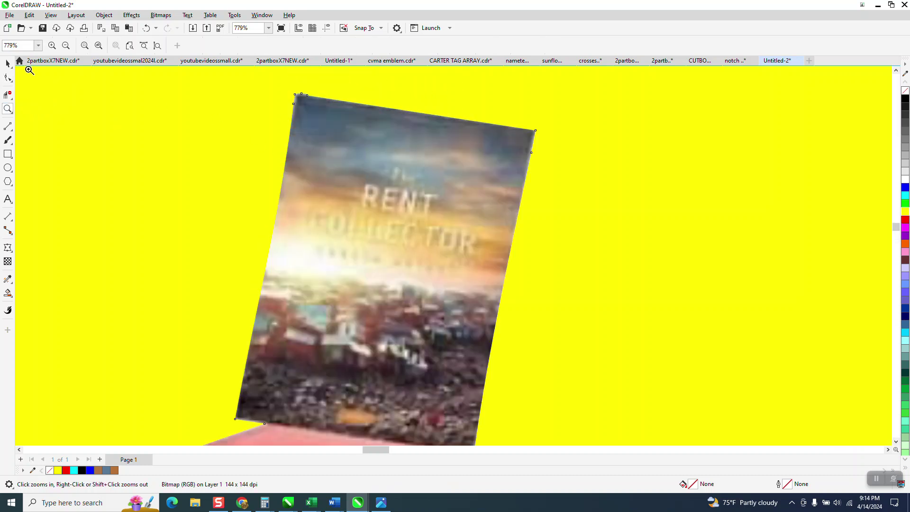
{"action": "left_click", "coordinate": [8, 78]}
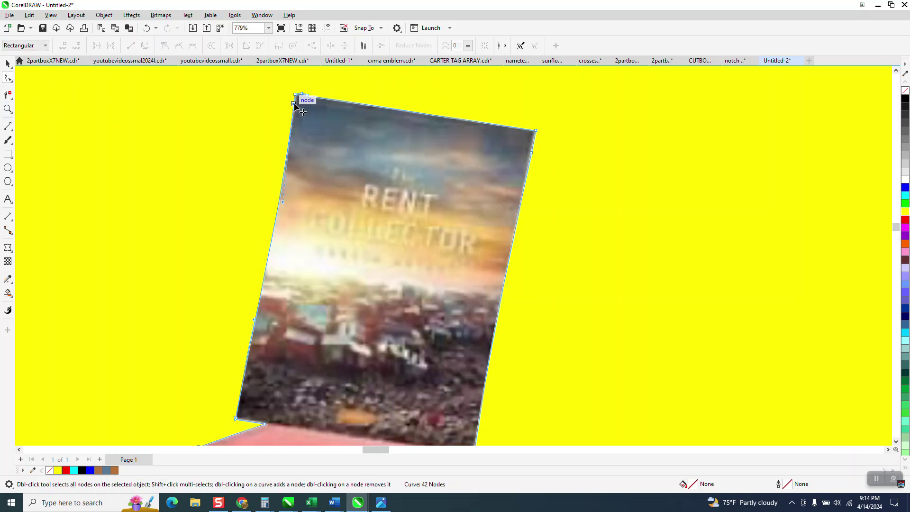
{"action": "double_click", "coordinate": [294, 104]}
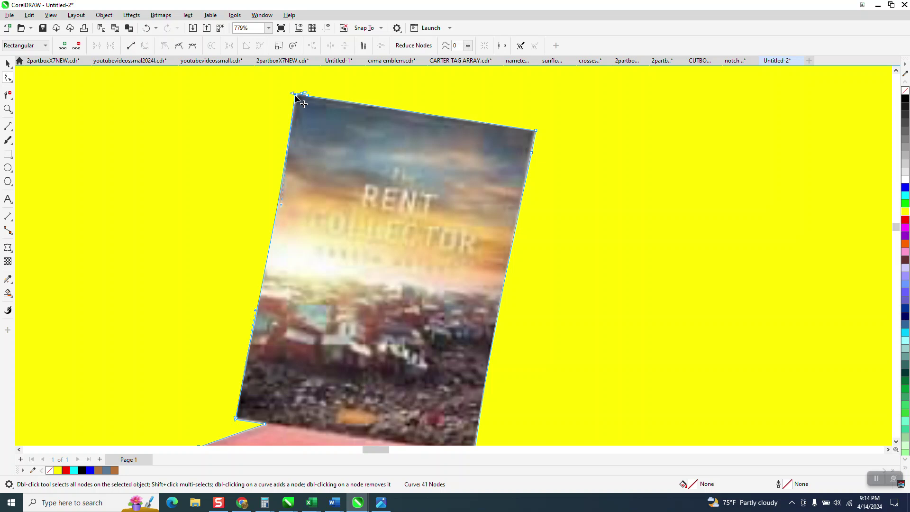
{"action": "right_click", "coordinate": [235, 420]}
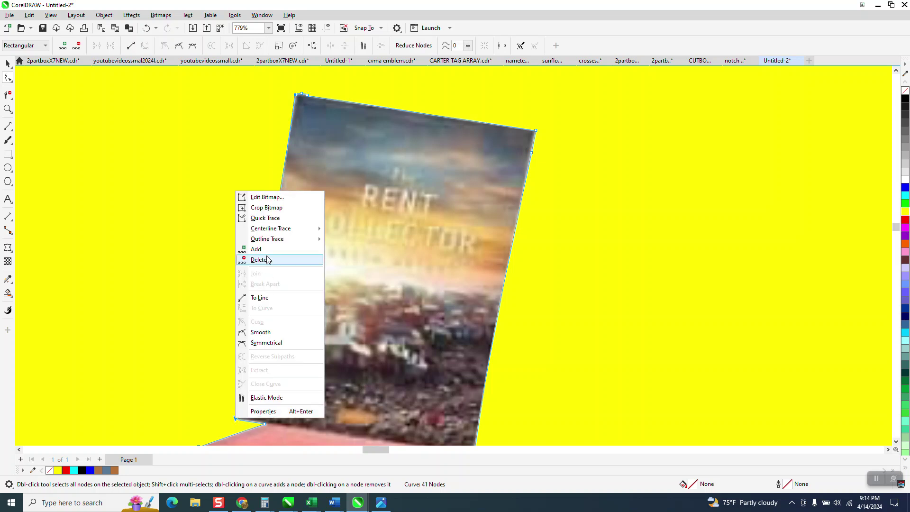
{"action": "left_click", "coordinate": [260, 295]}
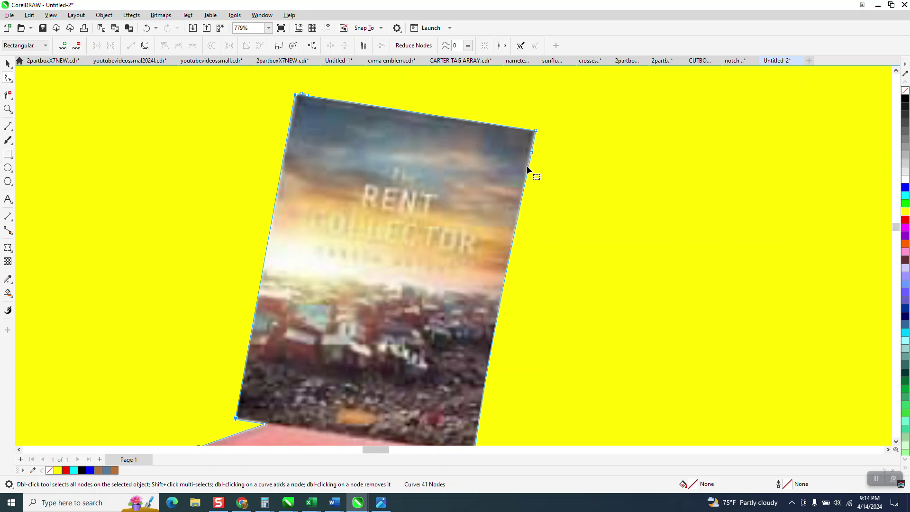
{"action": "left_click", "coordinate": [532, 153]}
{"action": "key", "text": "Delete"}
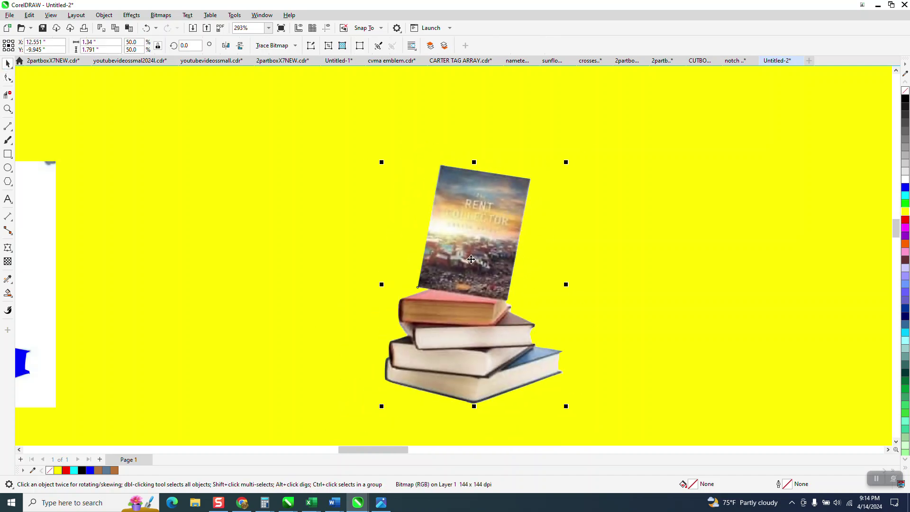
Move the book-stack cutout left and delete the blue shape with its white background
{"action": "left_click_drag", "start_coordinate": [479, 254], "coordinate": [351, 237]}
{"action": "scroll", "coordinate": [523, 217], "scroll_direction": "down", "scroll_amount": 3}
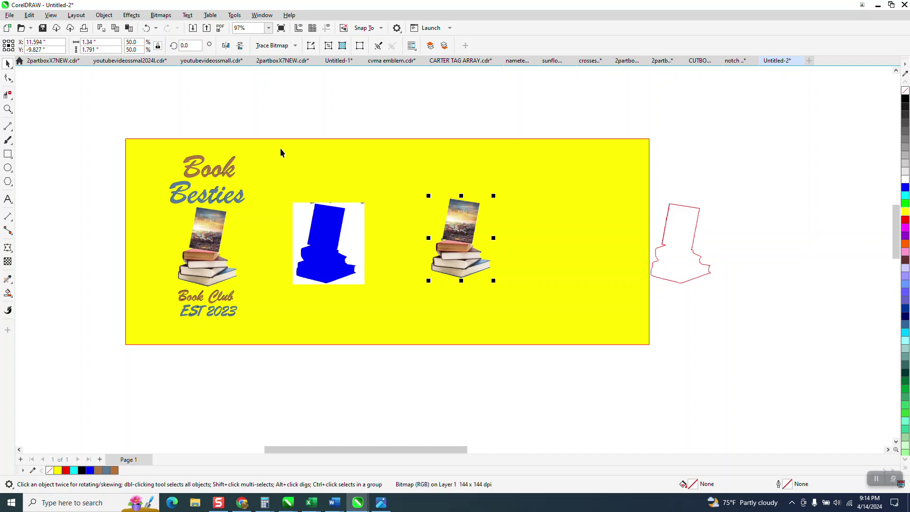
{"action": "left_click_drag", "start_coordinate": [274, 135], "coordinate": [383, 302]}
{"action": "key", "text": "Delete"}
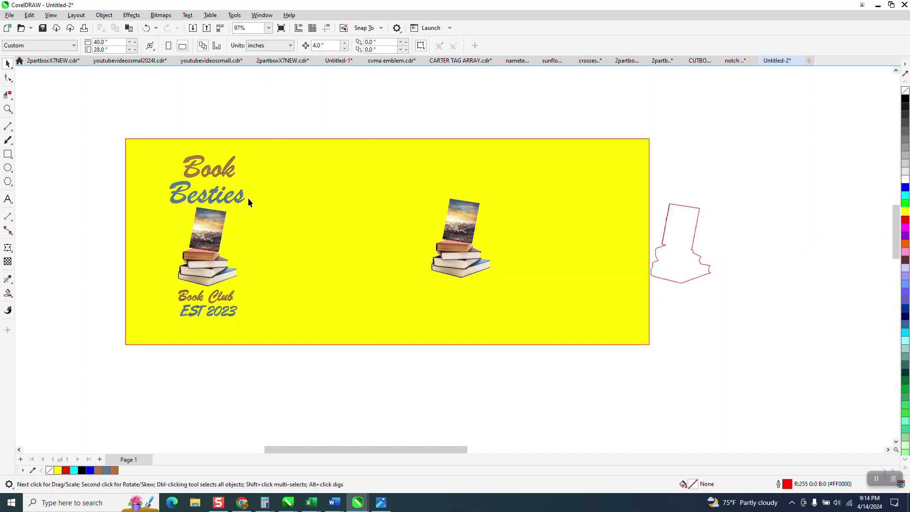
{"action": "left_click", "coordinate": [243, 197]}
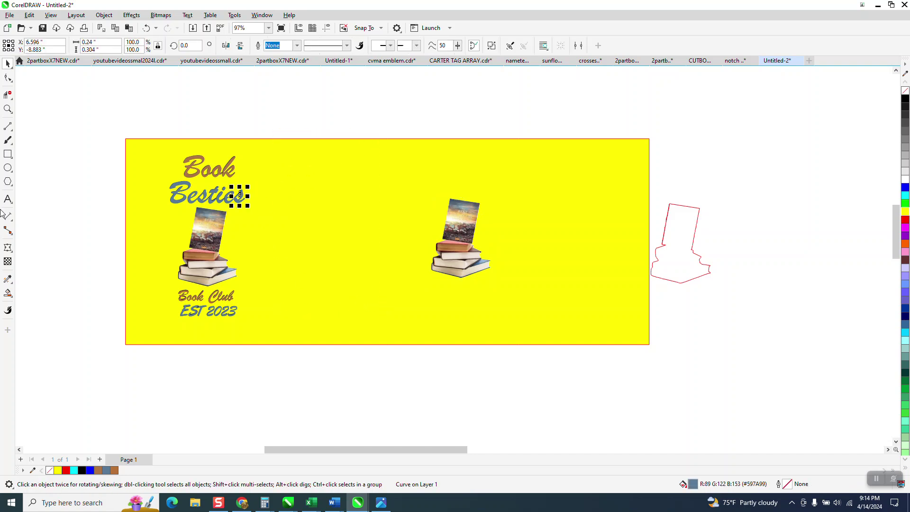
Add the artistic text 'Book' on the page
{"action": "left_click", "coordinate": [7, 200]}
{"action": "left_click", "coordinate": [278, 218]}
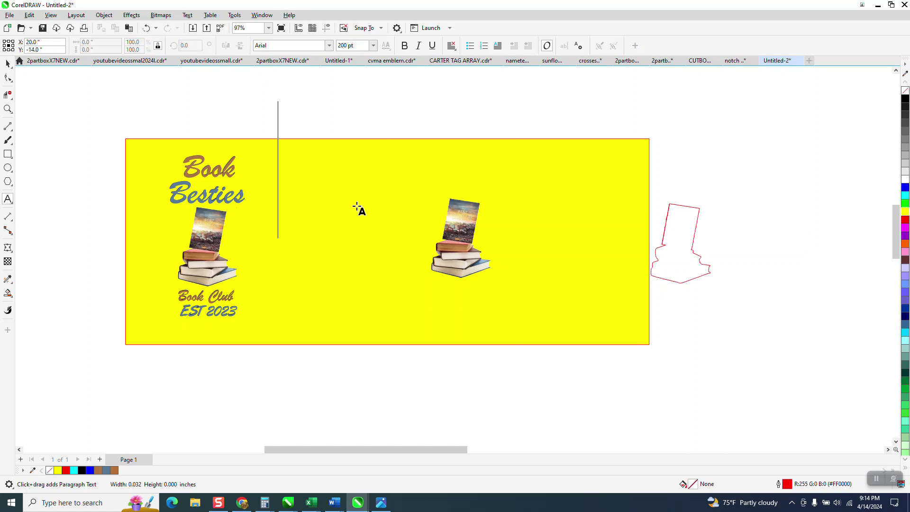
{"action": "type", "text": "b"}
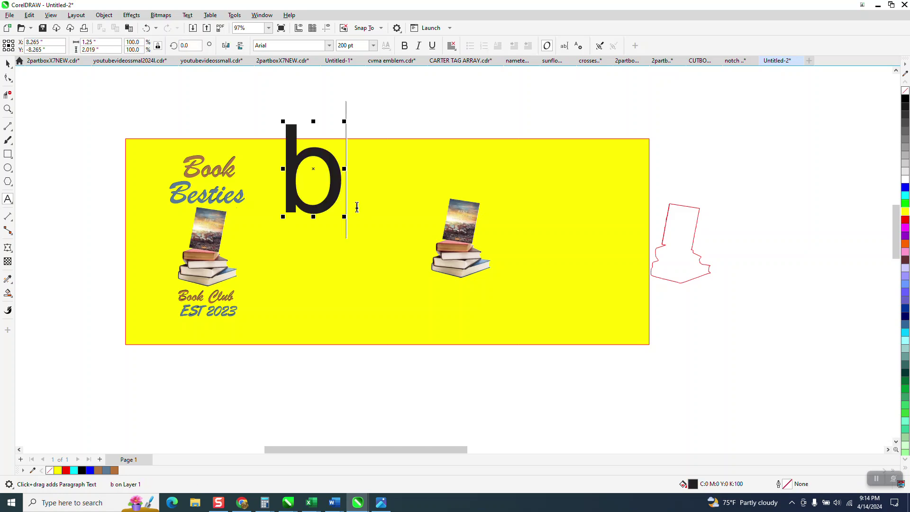
{"action": "type", "text": "OO"}
{"action": "key", "text": "BackSpace"}
{"action": "key", "text": "BackSpace"}
{"action": "key", "text": "BackSpace"}
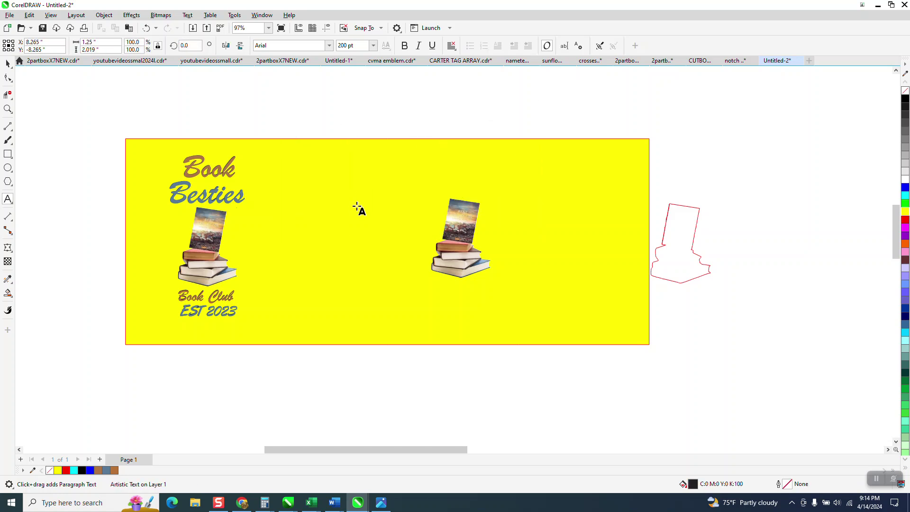
{"action": "type", "text": "Book"}
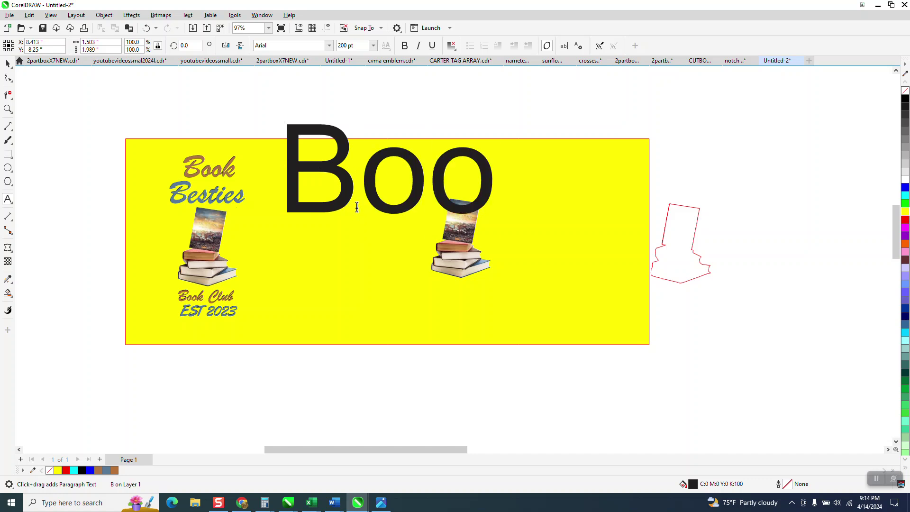
Set 'Book' to Brush Script, scale it to about 29 percent, and place it above the stack
{"action": "left_click", "coordinate": [329, 45]}
{"action": "left_click", "coordinate": [300, 88]}
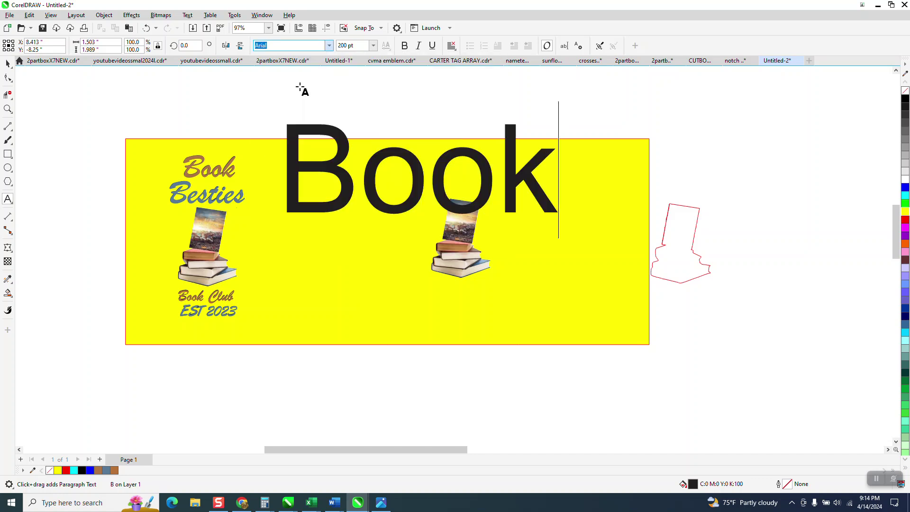
{"action": "left_click", "coordinate": [8, 64]}
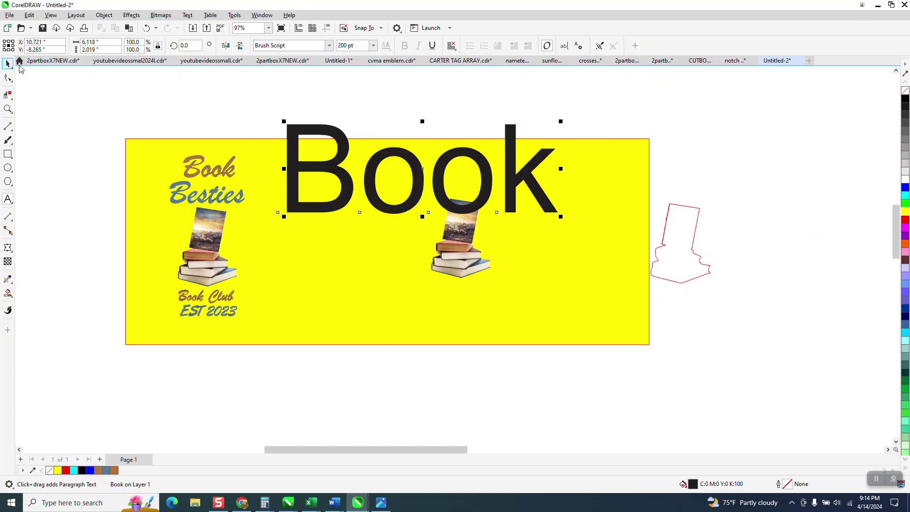
{"action": "left_click", "coordinate": [328, 45]}
{"action": "left_click", "coordinate": [300, 75]}
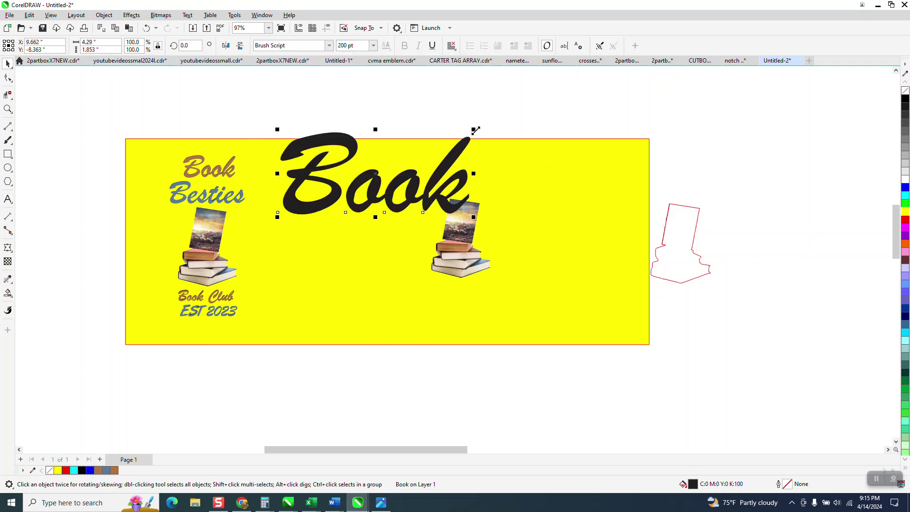
{"action": "left_click_drag", "start_coordinate": [476, 131], "coordinate": [368, 189]}
{"action": "left_click_drag", "start_coordinate": [314, 210], "coordinate": [473, 190]}
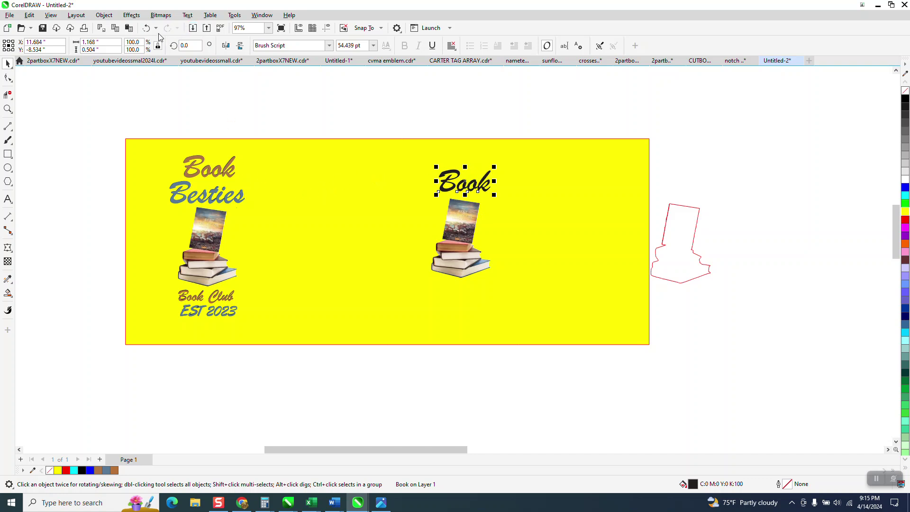
{"action": "left_click", "coordinate": [145, 28]}
{"action": "left_click", "coordinate": [145, 28]}
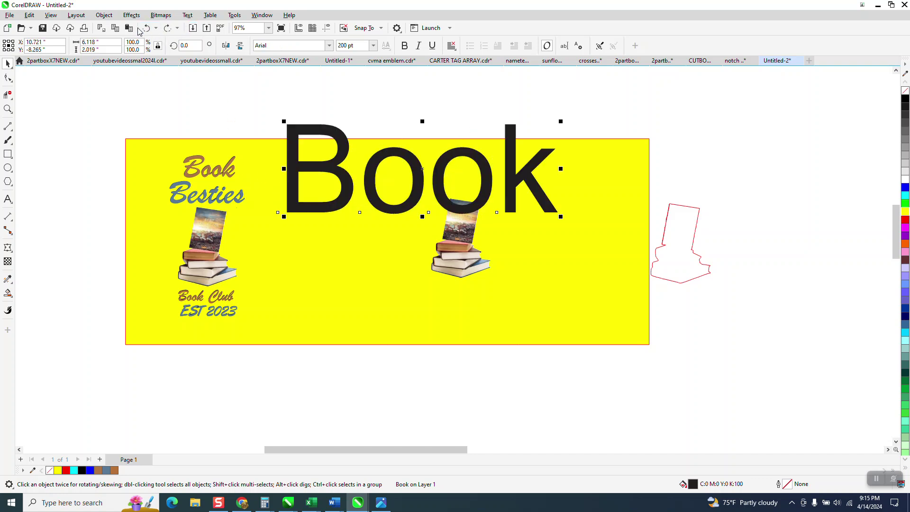
{"action": "left_click", "coordinate": [146, 28]}
{"action": "left_click", "coordinate": [147, 29]}
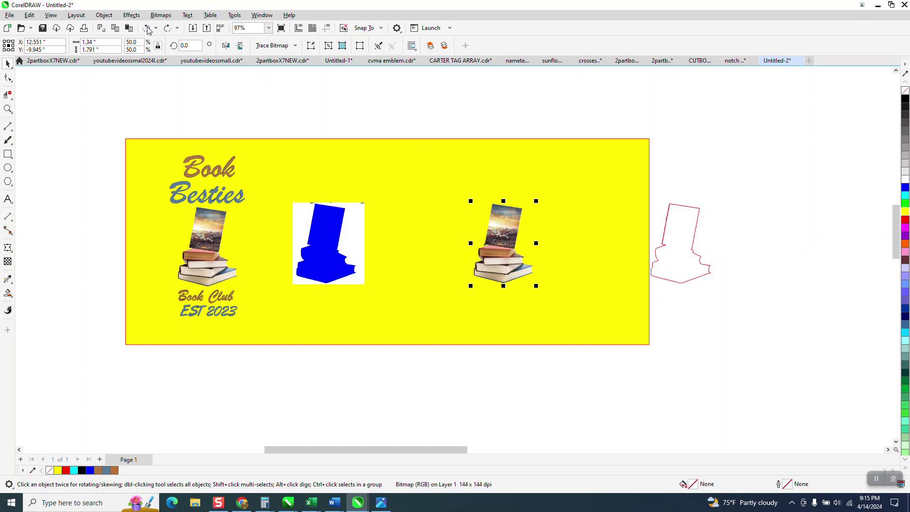
{"action": "left_click", "coordinate": [155, 28]}
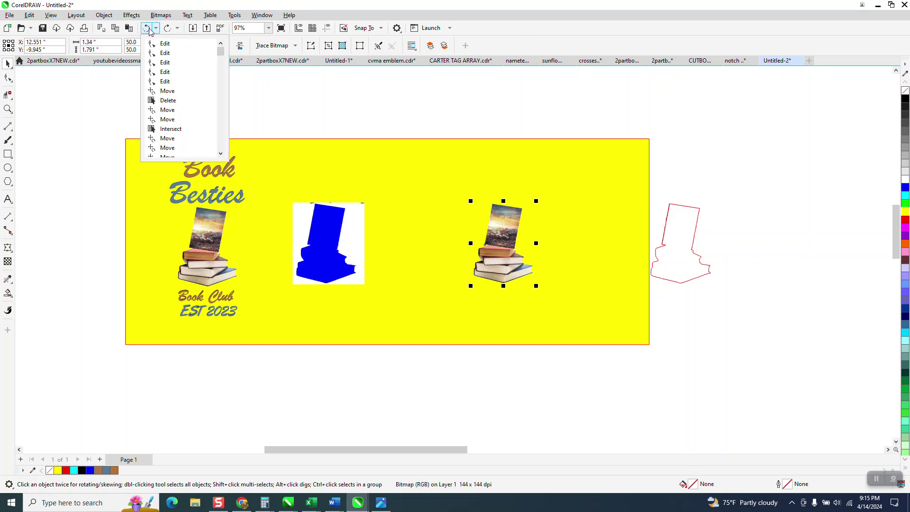
{"action": "left_click", "coordinate": [148, 29]}
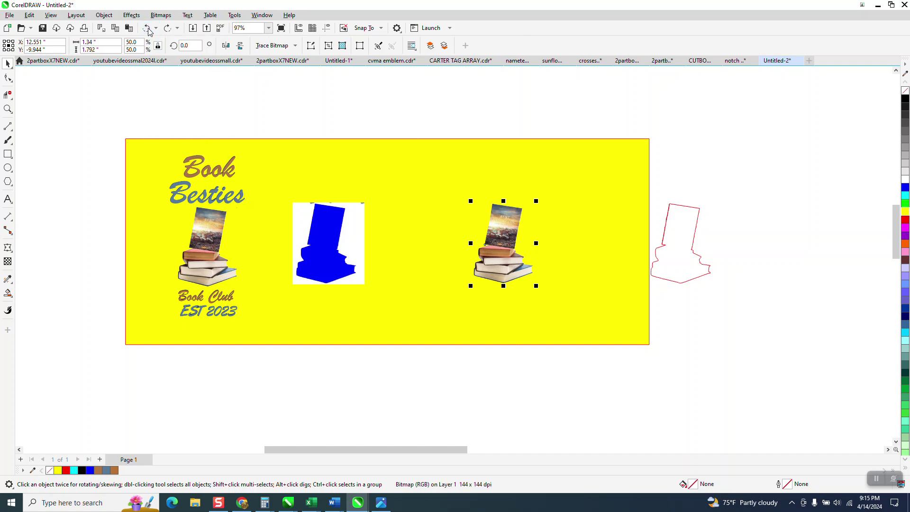
{"action": "left_click", "coordinate": [147, 28]}
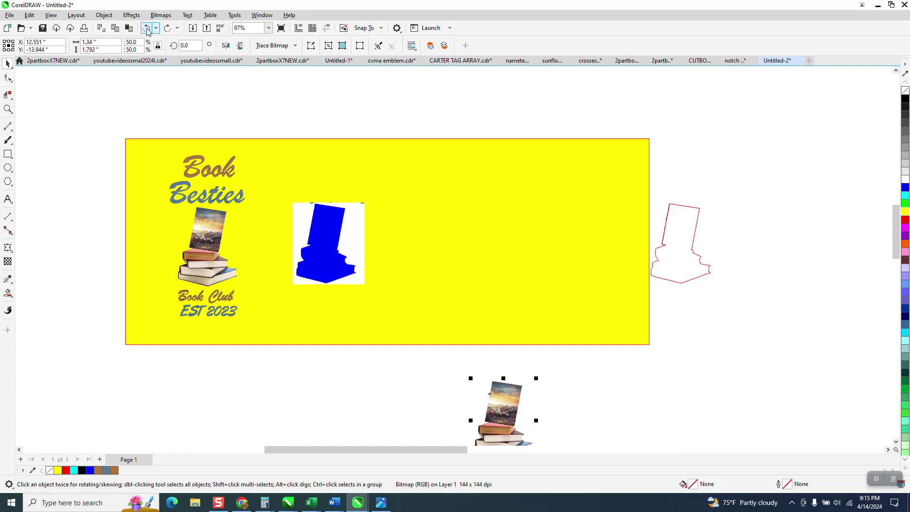
{"action": "left_click", "coordinate": [147, 29]}
{"action": "left_click", "coordinate": [146, 30]}
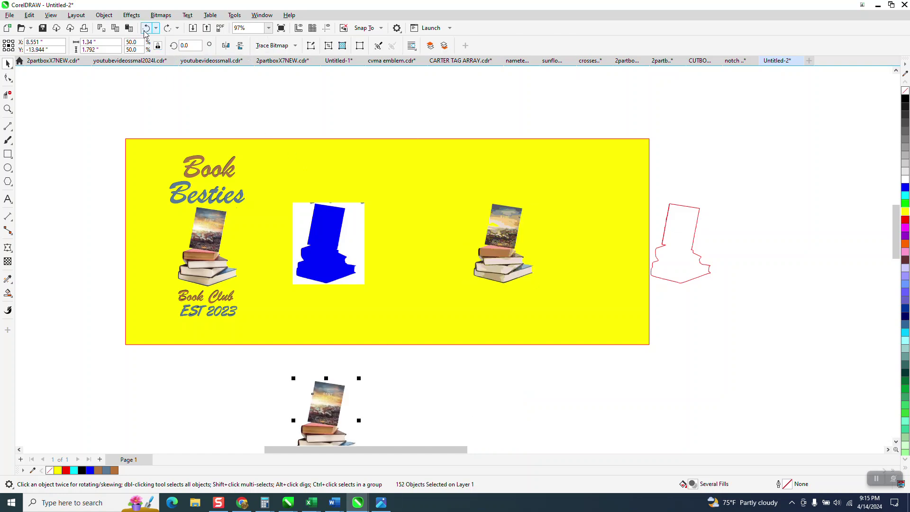
{"action": "left_click", "coordinate": [145, 31]}
{"action": "left_click", "coordinate": [146, 31]}
{"action": "left_click", "coordinate": [146, 31]}
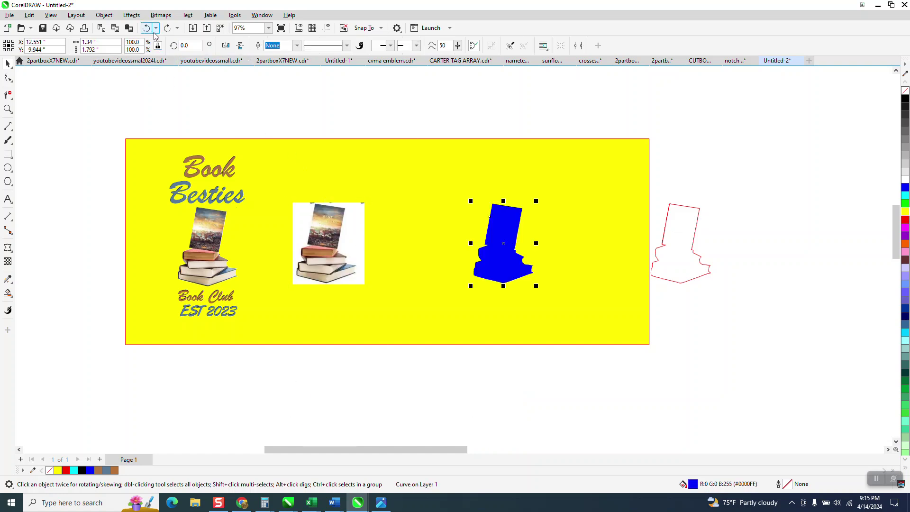
{"action": "left_click", "coordinate": [178, 30]}
{"action": "scroll", "coordinate": [204, 119], "scroll_direction": "down", "scroll_amount": 5}
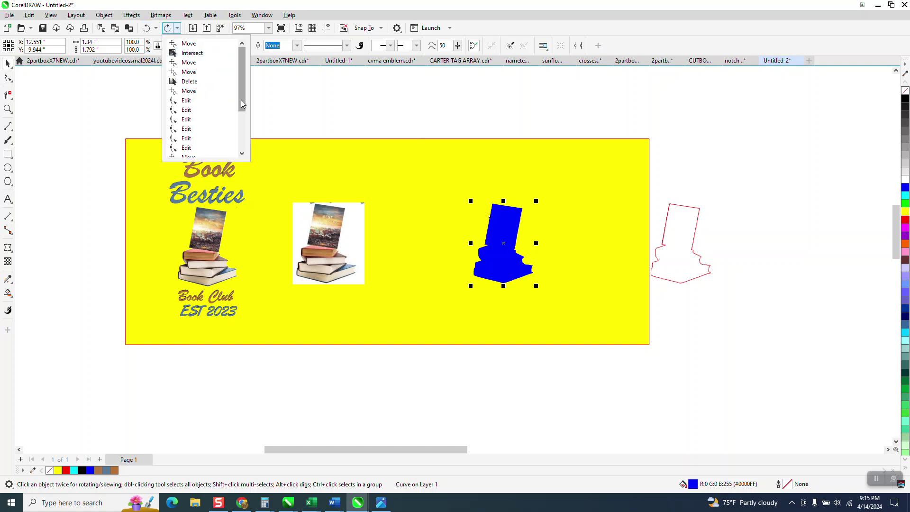
{"action": "left_click", "coordinate": [203, 147]}
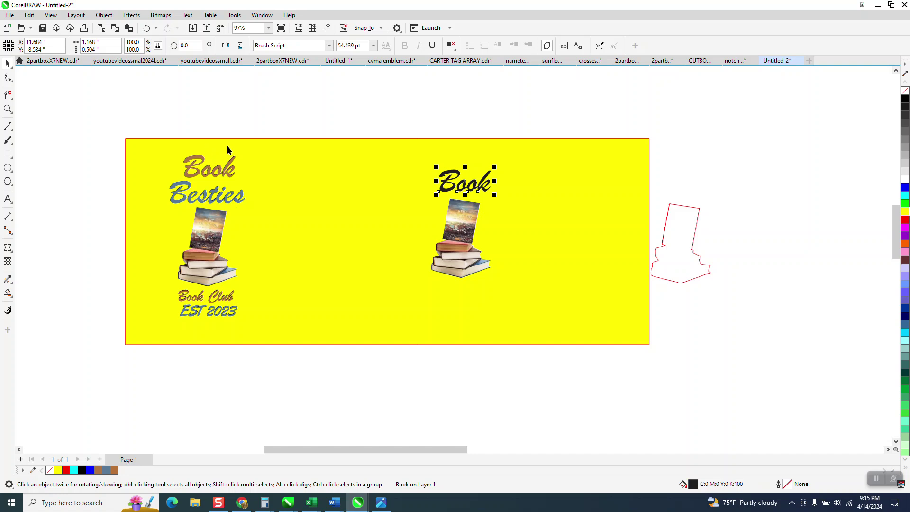
{"action": "left_click", "coordinate": [460, 213]}
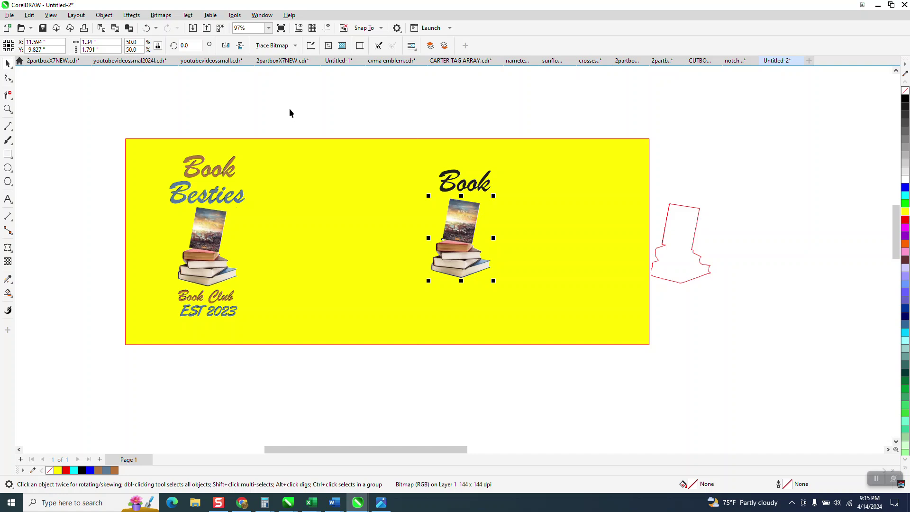
{"action": "left_click", "coordinate": [233, 100]}
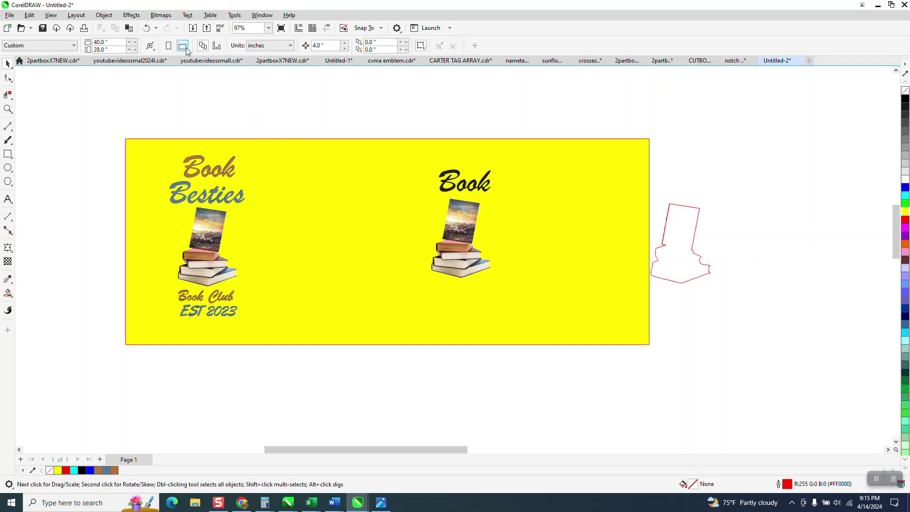
Step back through the edit history to the original uncropped Book Besties bitmap
{"action": "left_click", "coordinate": [157, 29]}
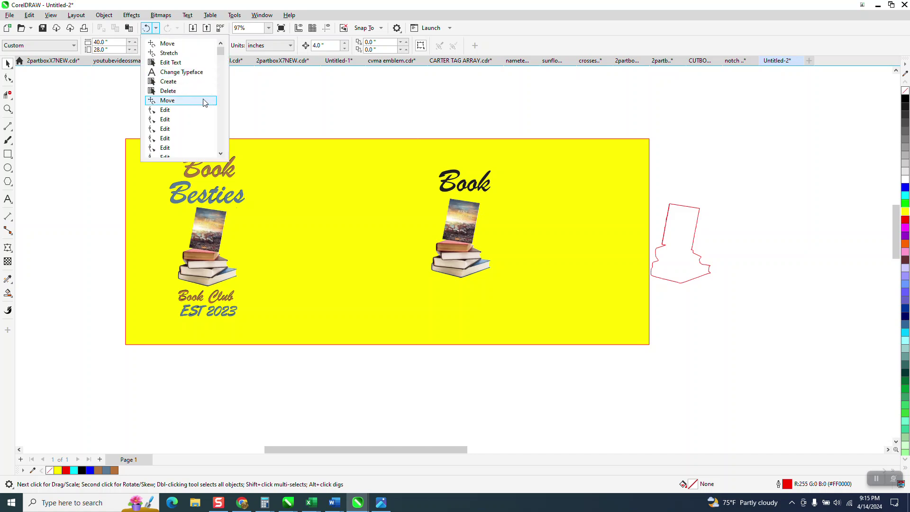
{"action": "left_click_drag", "start_coordinate": [221, 53], "coordinate": [221, 64]}
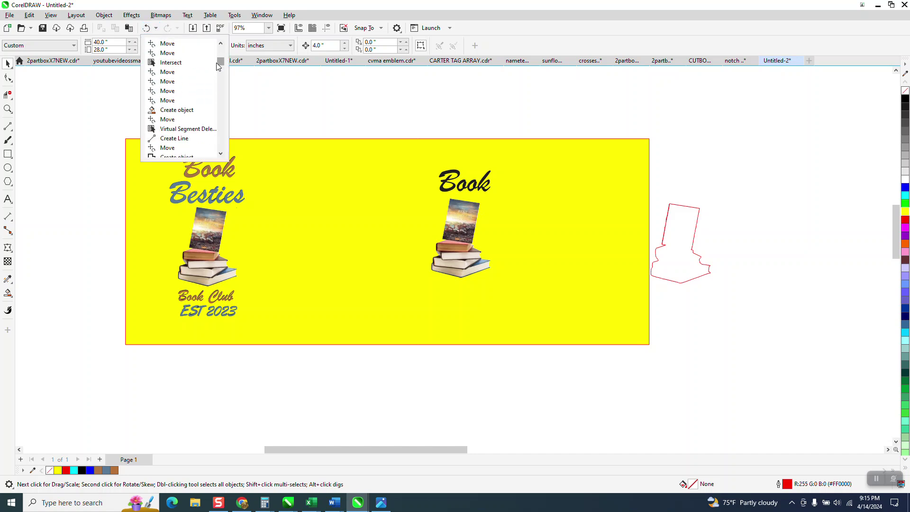
{"action": "left_click", "coordinate": [192, 111]}
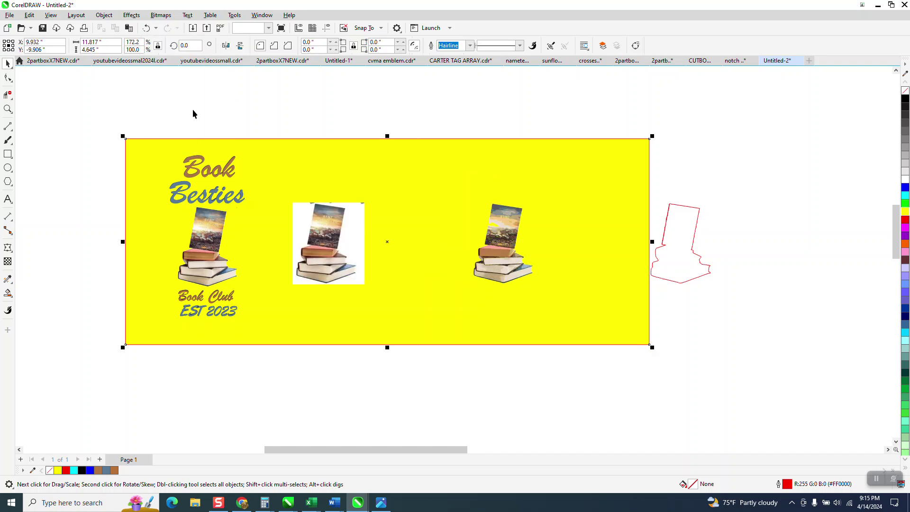
{"action": "left_click", "coordinate": [147, 28]}
{"action": "left_click", "coordinate": [147, 28]}
{"action": "left_click", "coordinate": [147, 28]}
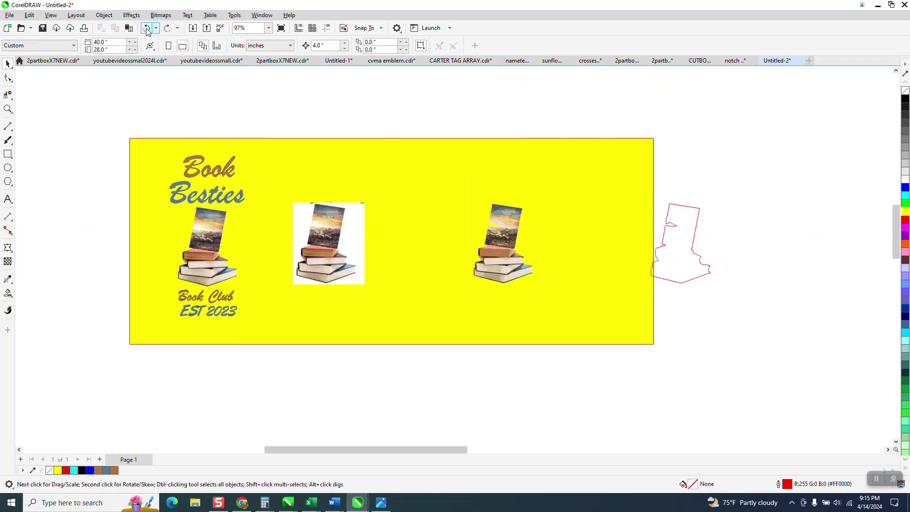
{"action": "left_click", "coordinate": [147, 28]}
{"action": "left_click", "coordinate": [147, 28]}
{"action": "left_click", "coordinate": [147, 28]}
{"action": "left_click", "coordinate": [147, 28]}
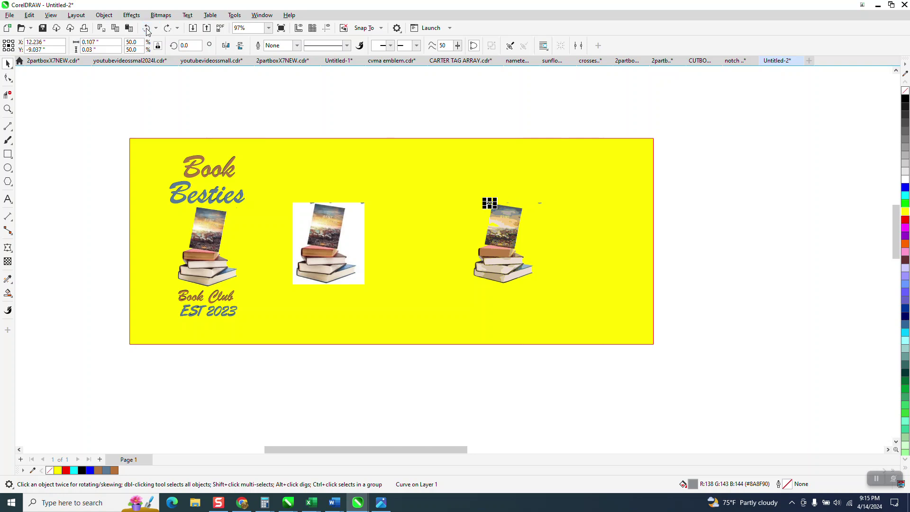
{"action": "left_click", "coordinate": [147, 28]}
{"action": "left_click", "coordinate": [147, 28]}
{"action": "left_click", "coordinate": [147, 28]}
{"action": "left_click", "coordinate": [147, 28]}
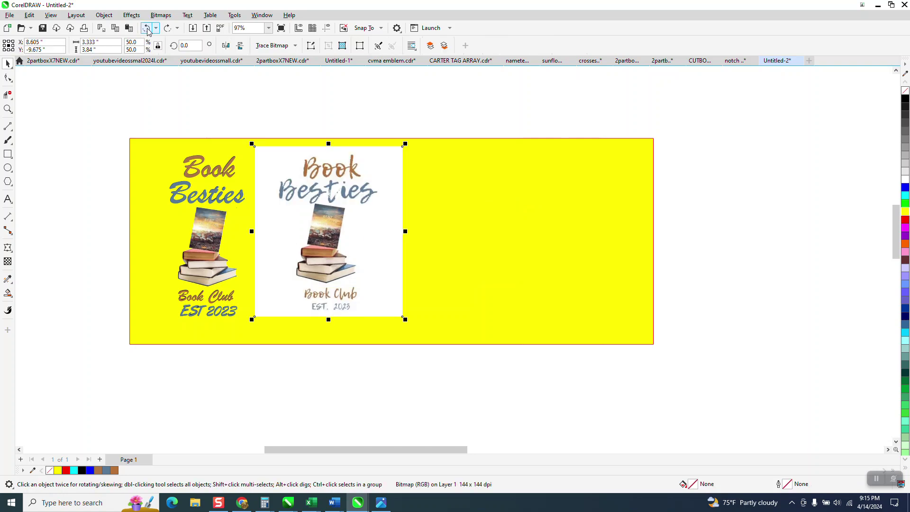
Bring up the context menu on the empty canvas beside the yellow page
{"action": "right_click", "coordinate": [533, 209]}
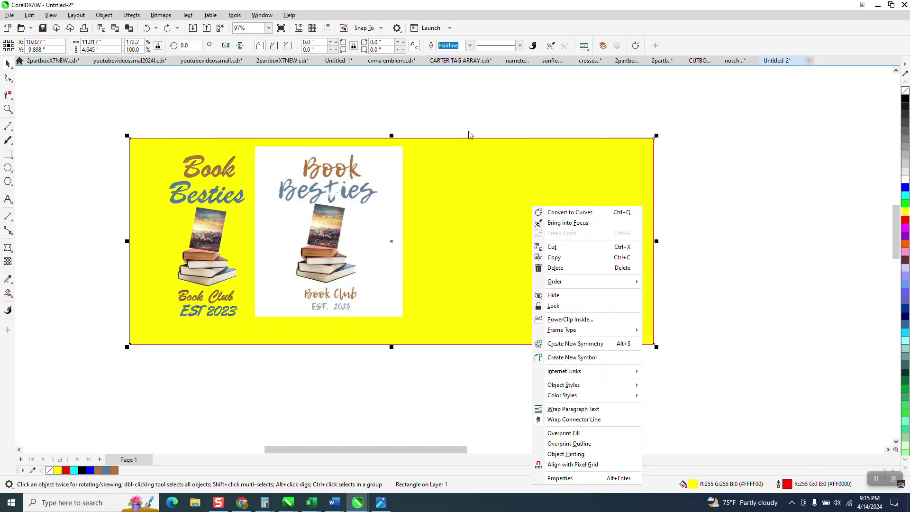
{"action": "left_click", "coordinate": [463, 114]}
{"action": "right_click", "coordinate": [463, 113]}
Paste the cut-out book stack onto the page, nudge it slightly down-right, and zoom in
{"action": "left_click", "coordinate": [489, 183]}
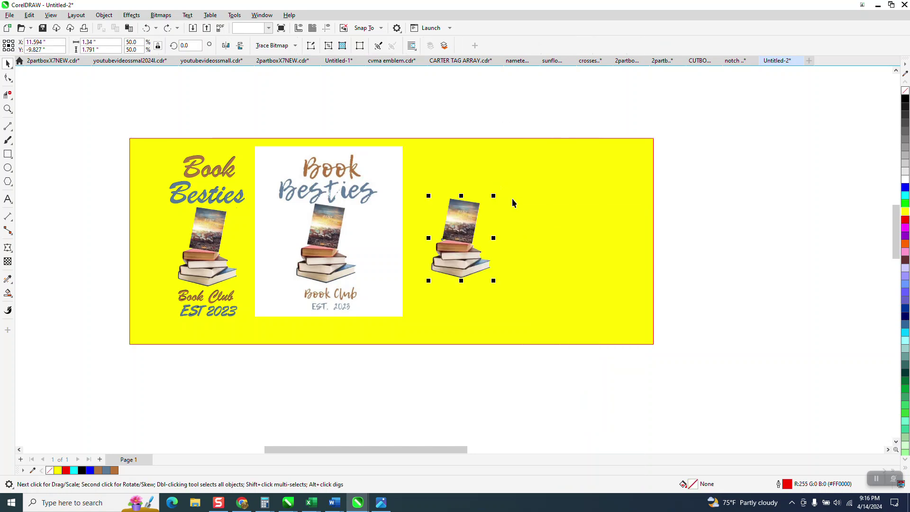
{"action": "left_click_drag", "start_coordinate": [461, 239], "coordinate": [464, 243]}
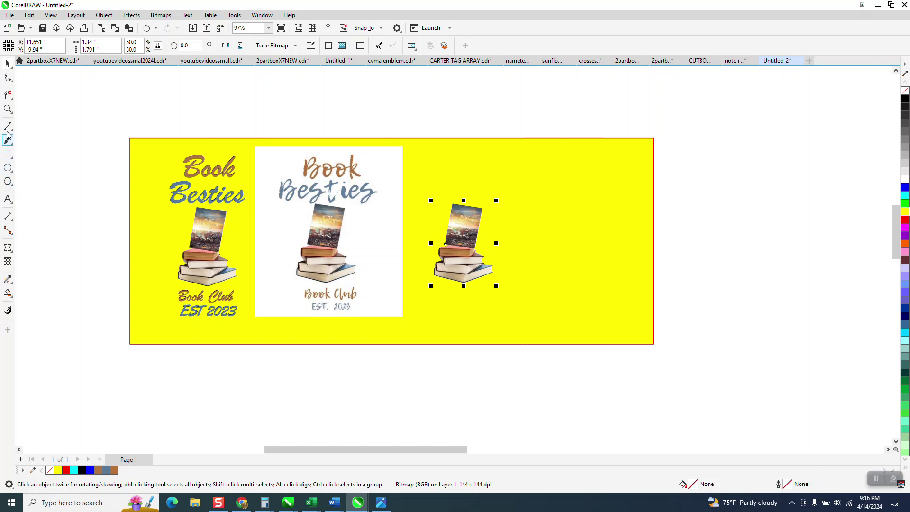
{"action": "left_click", "coordinate": [7, 109]}
{"action": "left_click_drag", "start_coordinate": [541, 301], "coordinate": [587, 325]}
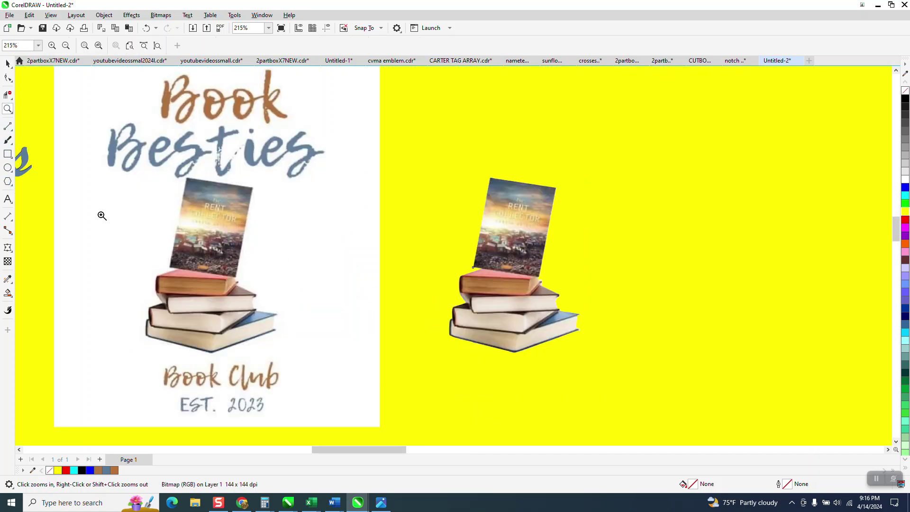
Add the text 'Book' on the yellow page above the book stack
{"action": "left_click", "coordinate": [8, 200]}
{"action": "left_click", "coordinate": [467, 128]}
{"action": "type", "text": "Book"}
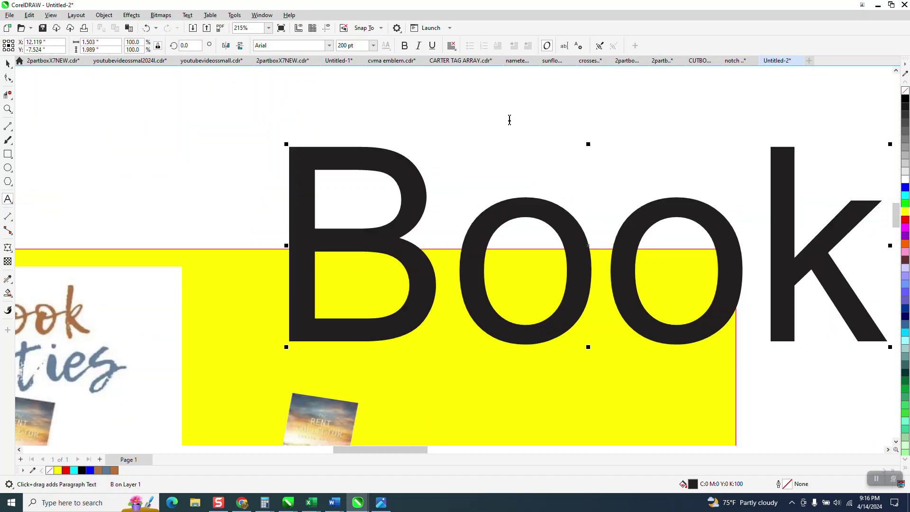
{"action": "key", "text": "Return"}
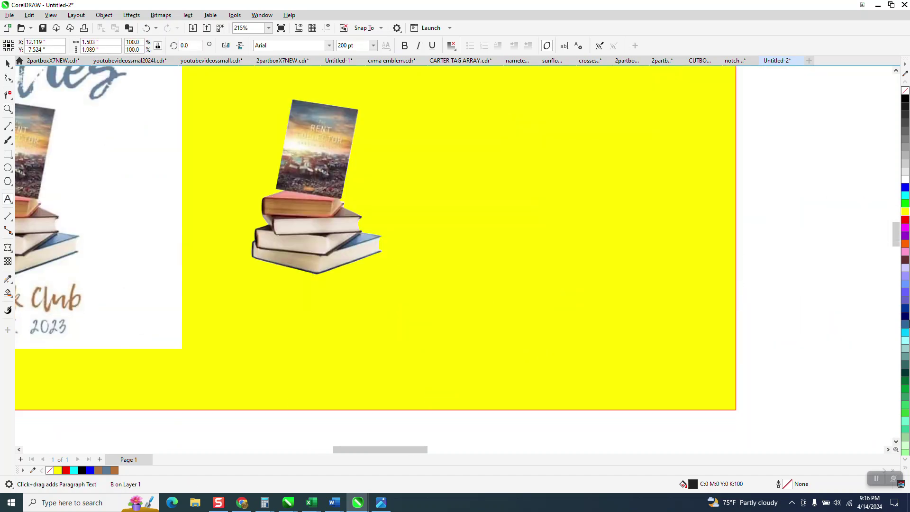
{"action": "scroll", "coordinate": [818, 397], "scroll_direction": "left", "scroll_amount": 3}
{"action": "scroll", "coordinate": [819, 397], "scroll_direction": "down", "scroll_amount": 1}
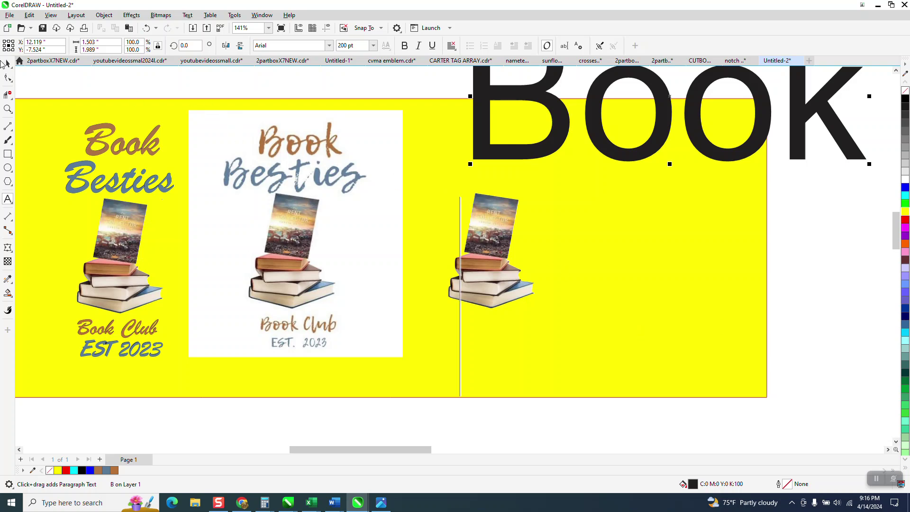
Change the Book title's font to Brush Script and scale it down to about 56 pt
{"action": "left_click", "coordinate": [7, 63]}
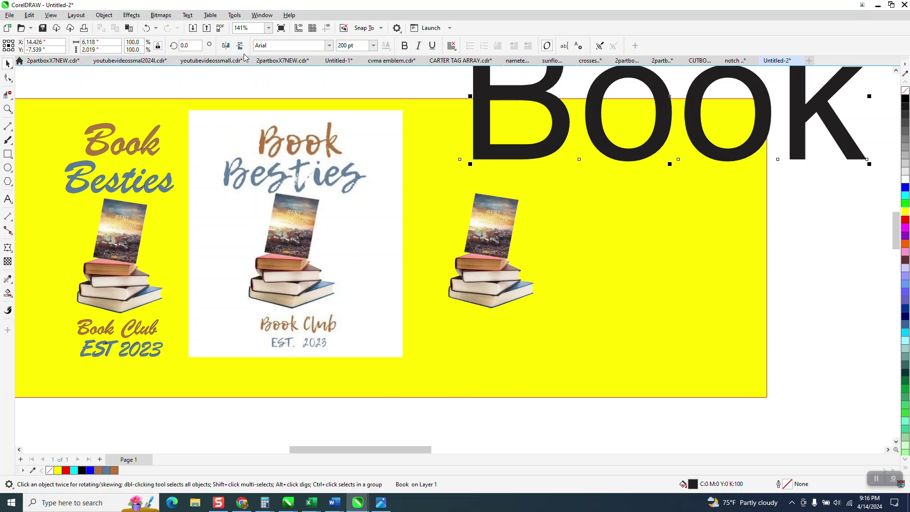
{"action": "left_click", "coordinate": [328, 45]}
{"action": "left_click", "coordinate": [304, 75]}
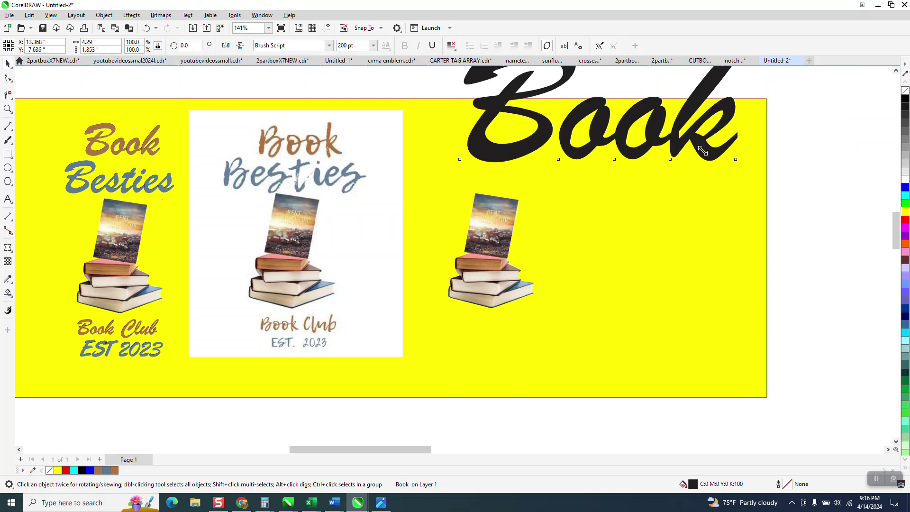
{"action": "left_click_drag", "start_coordinate": [743, 165], "coordinate": [493, 165]}
{"action": "left_click", "coordinate": [8, 111]}
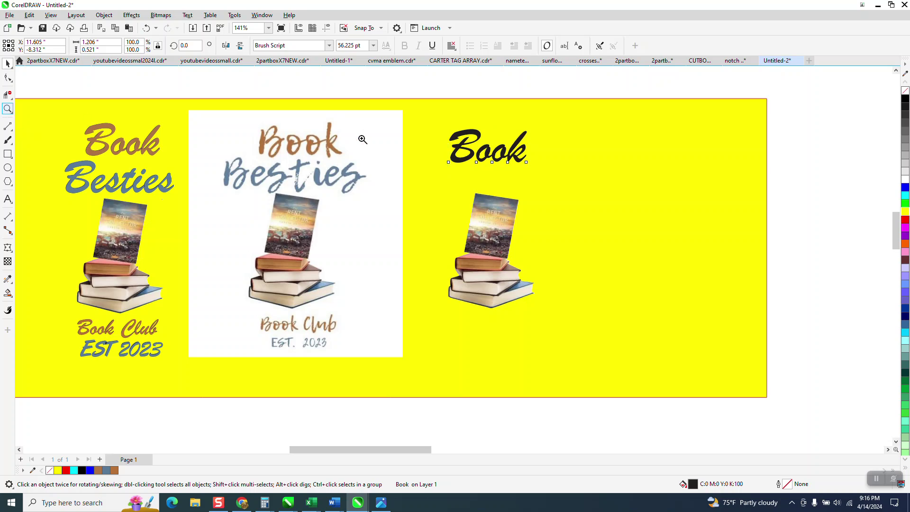
{"action": "left_click_drag", "start_coordinate": [392, 120], "coordinate": [622, 305]}
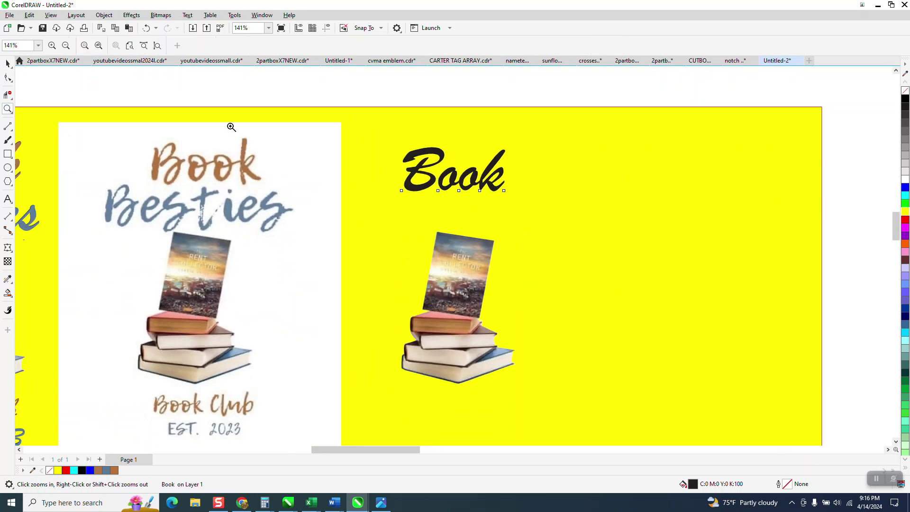
{"action": "left_click_drag", "start_coordinate": [217, 119], "coordinate": [670, 397]}
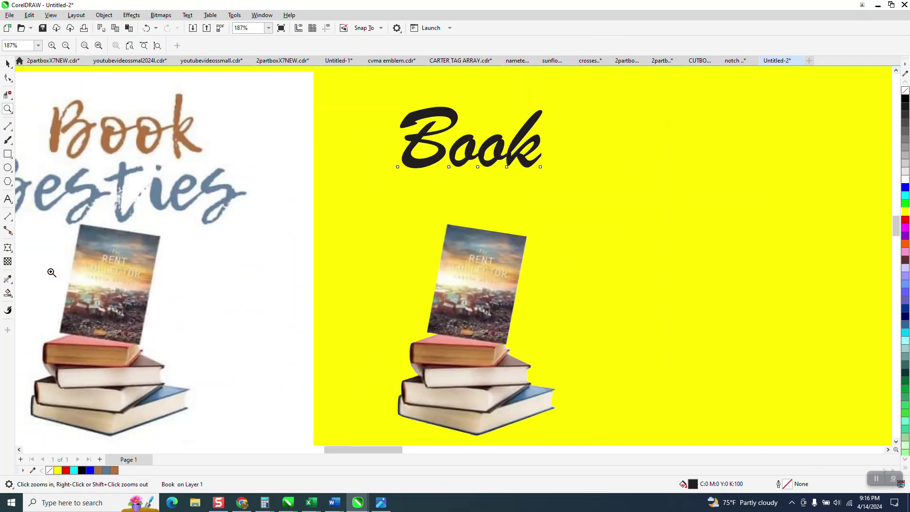
Set the Smart Fill colour to the logo lettering's brown (#B4733D) with the eyedropper
{"action": "left_click", "coordinate": [8, 63]}
{"action": "left_click", "coordinate": [11, 297]}
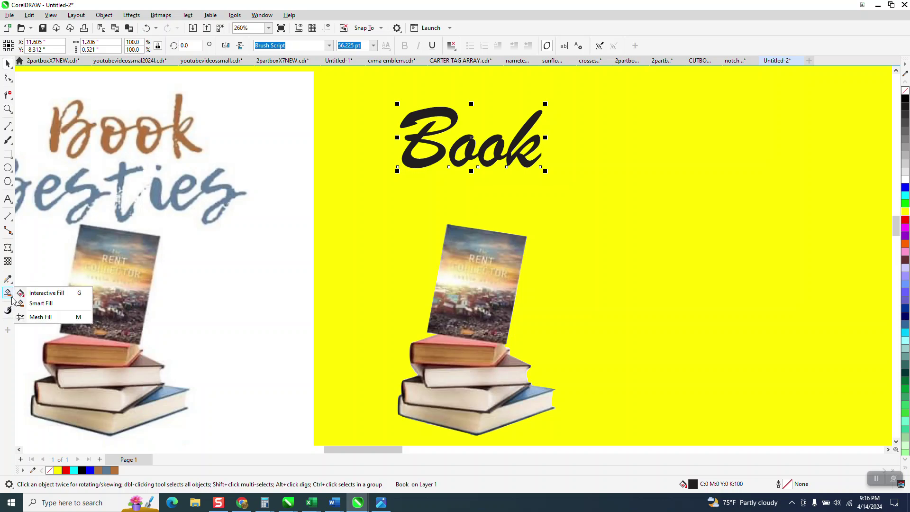
{"action": "left_click", "coordinate": [39, 304]}
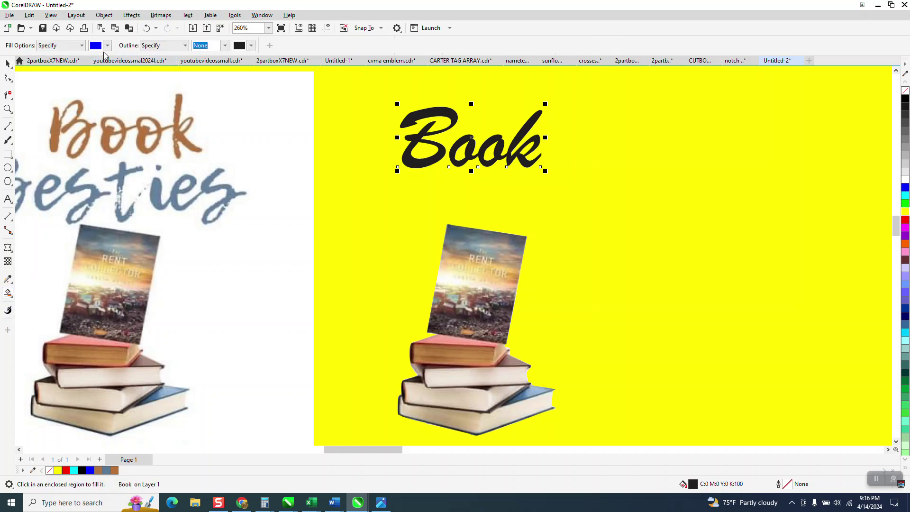
{"action": "left_click", "coordinate": [107, 45]}
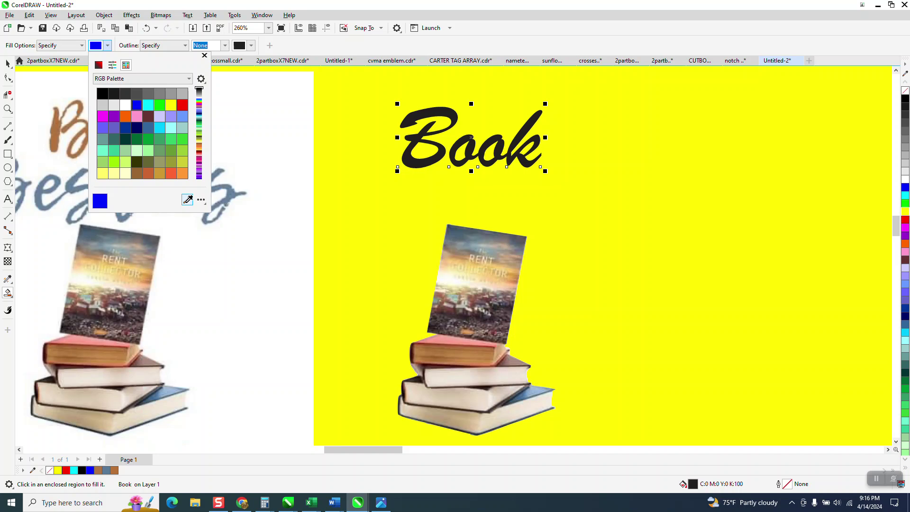
{"action": "left_click", "coordinate": [188, 200]}
{"action": "left_click", "coordinate": [59, 143]}
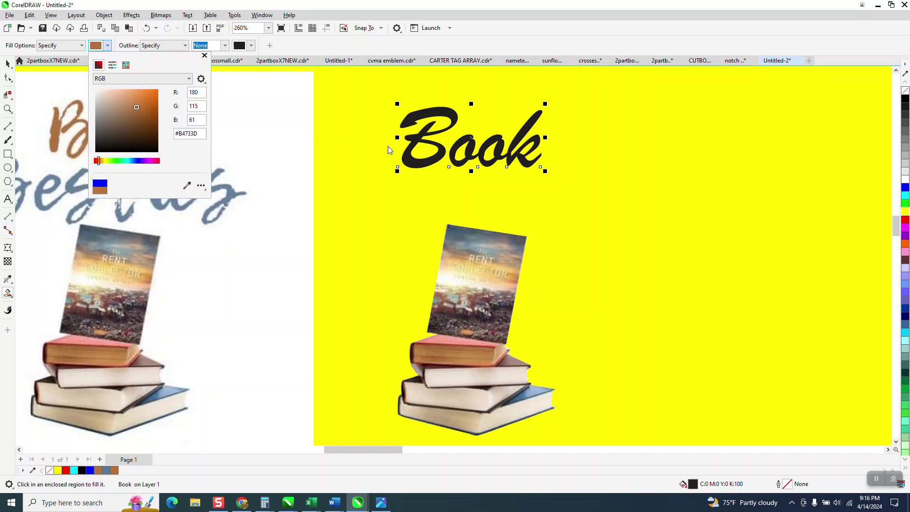
Fill the letters B, o, o and k brown, then select the logo bitmap
{"action": "left_click", "coordinate": [411, 164]}
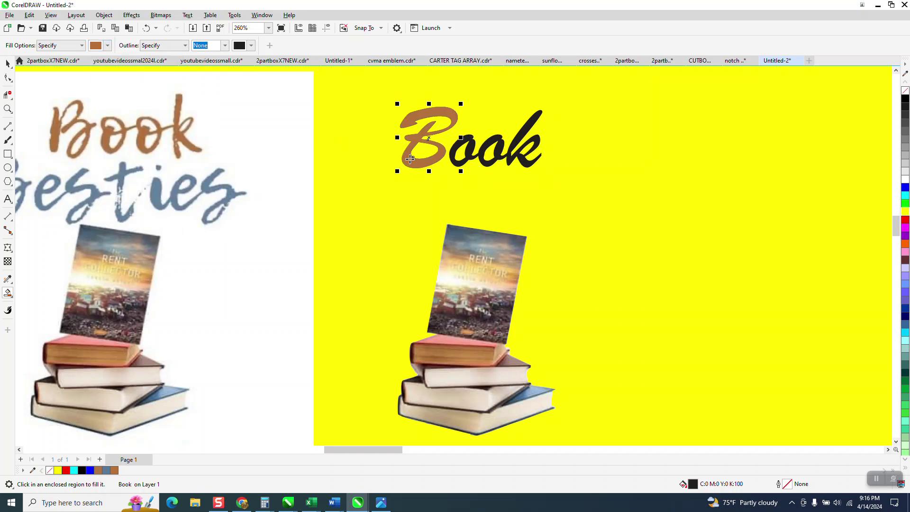
{"action": "left_click", "coordinate": [473, 143]}
{"action": "left_click", "coordinate": [503, 142]}
{"action": "left_click", "coordinate": [515, 143]}
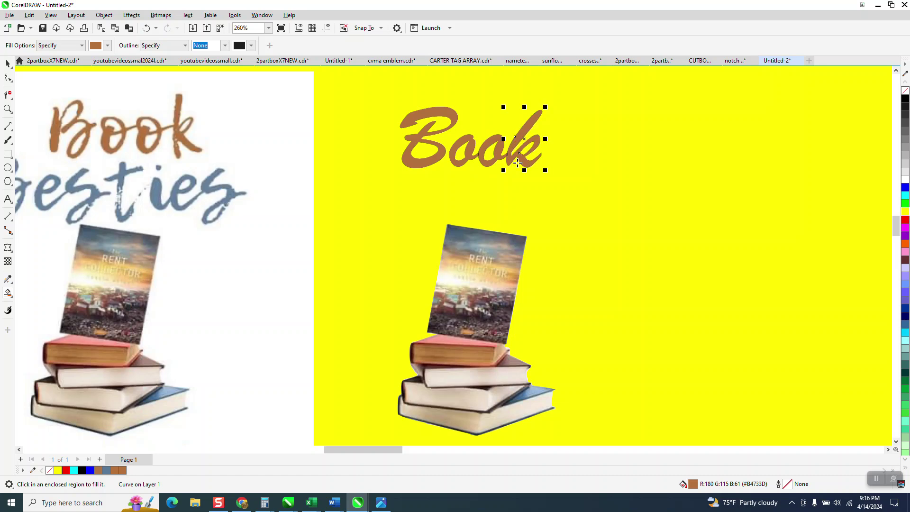
{"action": "left_click", "coordinate": [8, 64]}
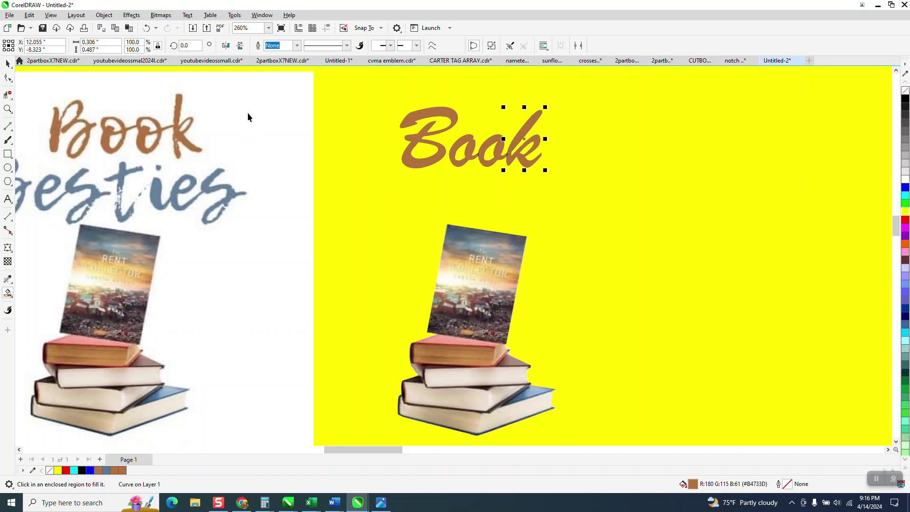
{"action": "left_click", "coordinate": [283, 121]}
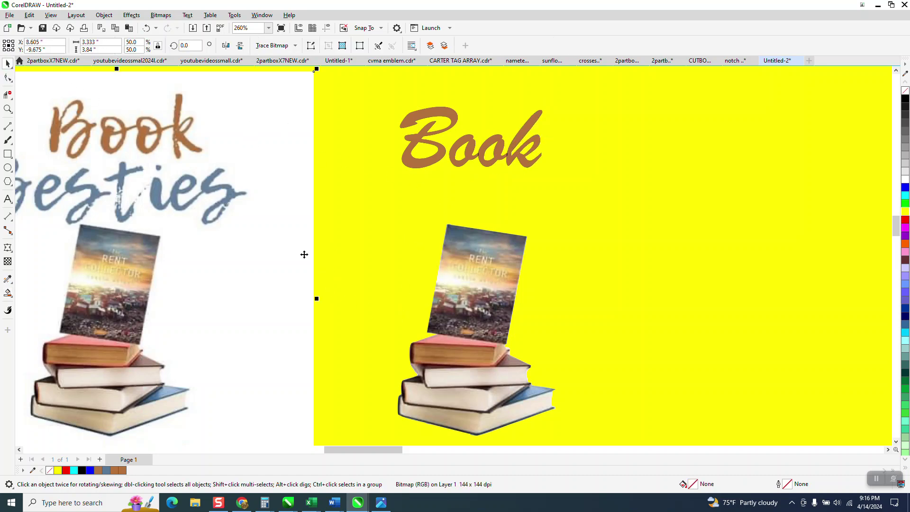
{"action": "scroll", "coordinate": [239, 233], "scroll_direction": "down", "scroll_amount": 1}
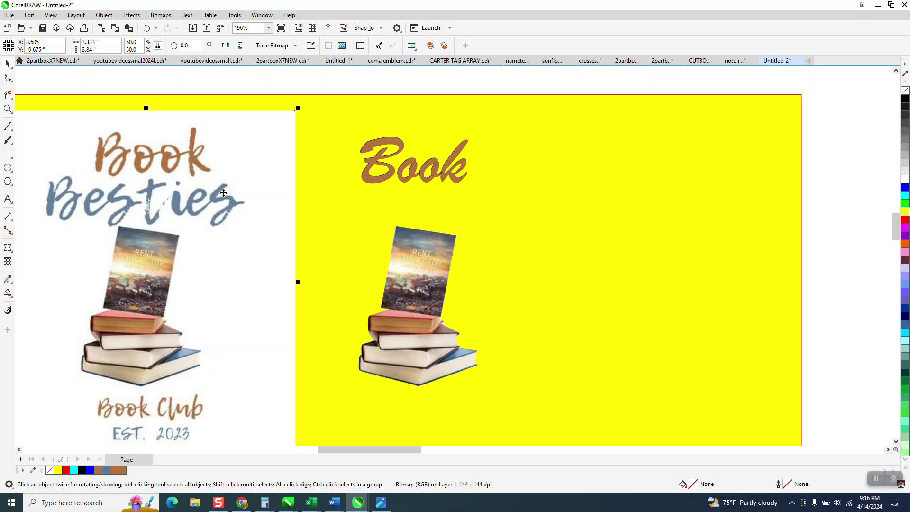
{"action": "scroll", "coordinate": [417, 170], "scroll_direction": "down", "scroll_amount": 1}
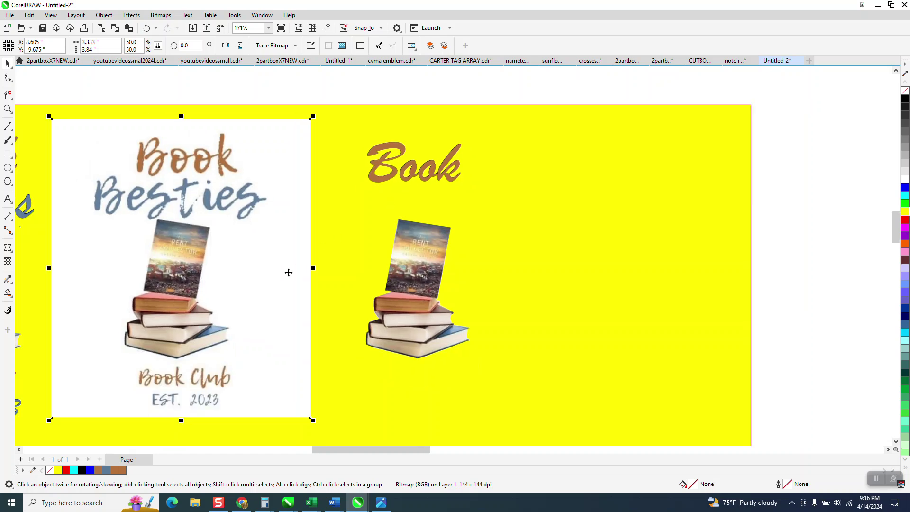
{"action": "scroll", "coordinate": [289, 273], "scroll_direction": "down", "scroll_amount": 1}
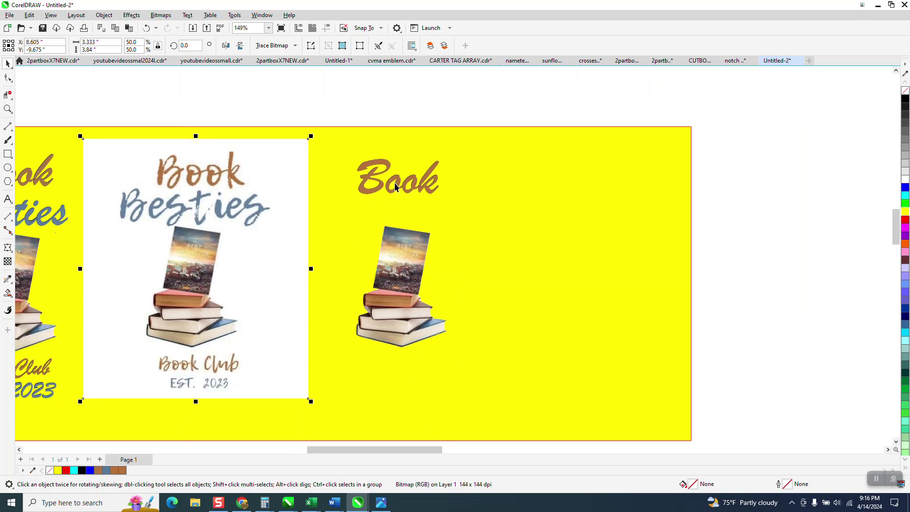
{"action": "left_click_drag", "start_coordinate": [395, 183], "coordinate": [404, 197]}
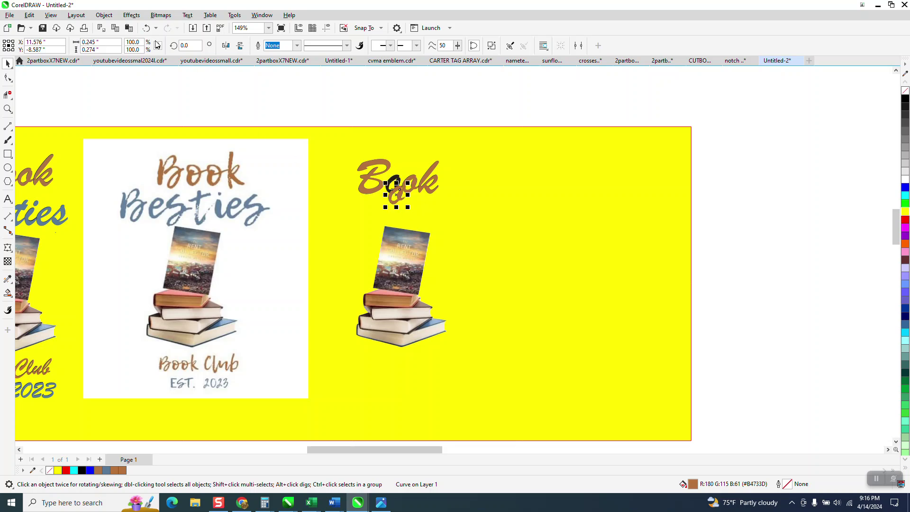
{"action": "left_click", "coordinate": [146, 28]}
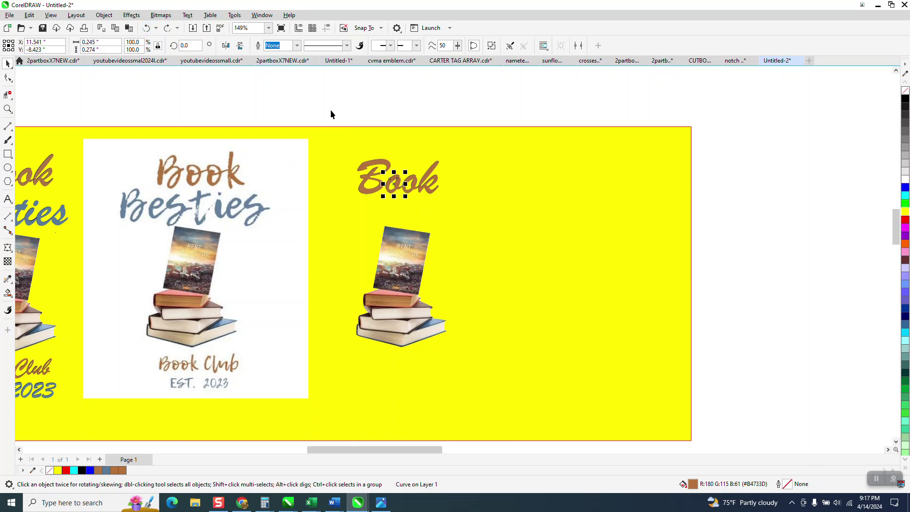